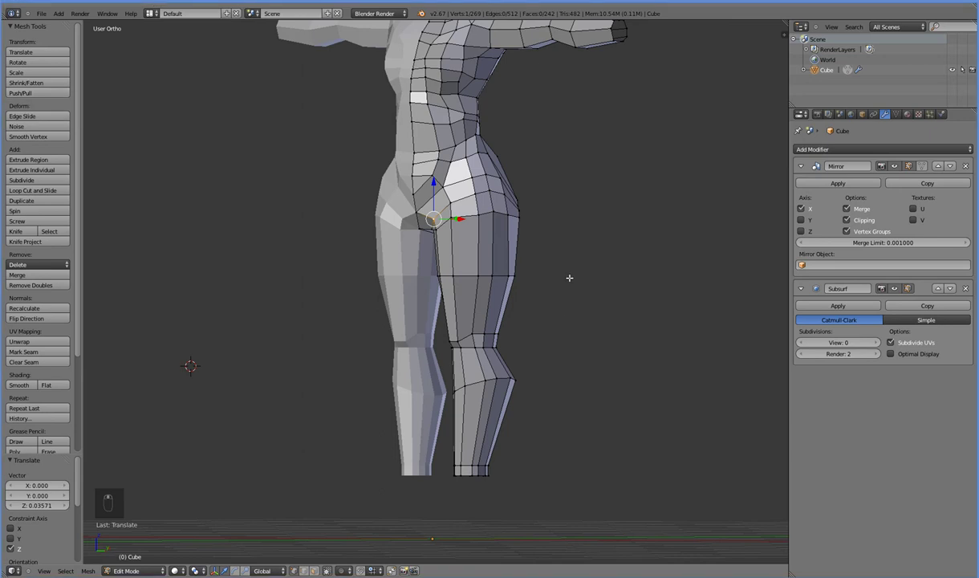
# Align to the front view of the body and set the Subsurf modifier's viewport subdivisions to 1.
pyautogui.moveTo(538, 289); pyautogui.dragTo(559, 332, button='middle')
pyautogui.moveTo(431, 440); pyautogui.dragTo(434, 367, button='middle')
pyautogui.scroll(1, 434, 368)
pyautogui.press('KP_1')
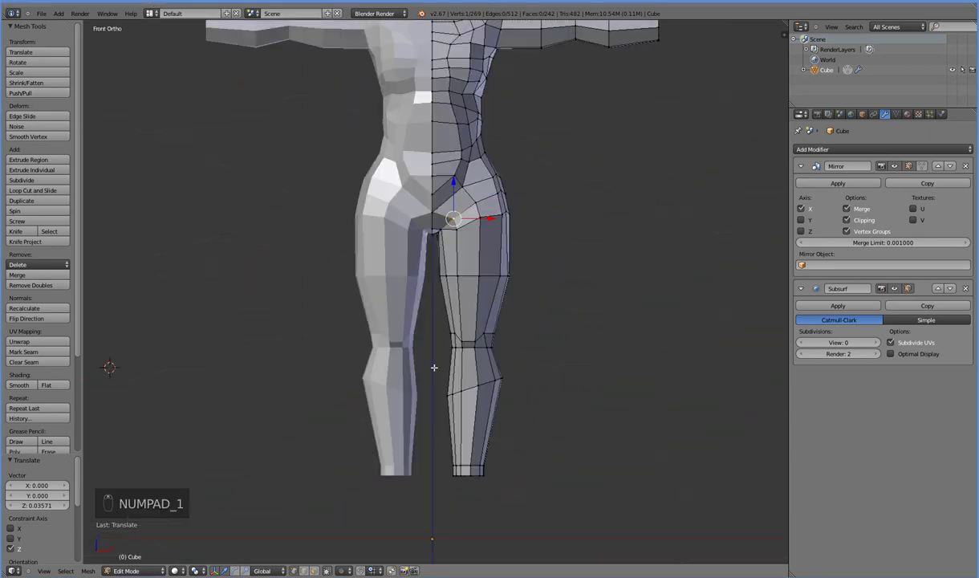
pyautogui.click(875, 342)
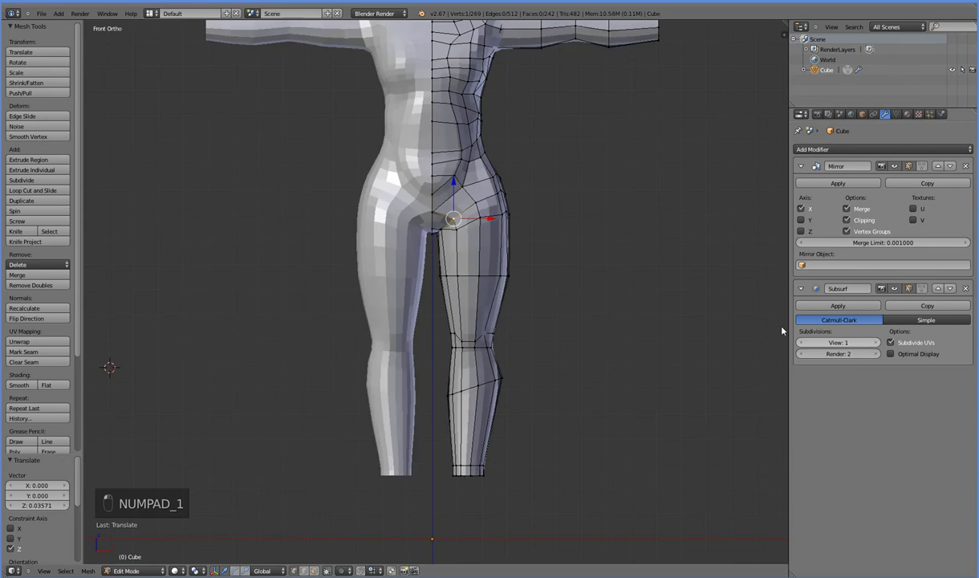
# Grow a selection from one shoulder vertex over the arm and move it about 0.02 backward along Y.
pyautogui.moveTo(679, 290); pyautogui.dragTo(576, 214, button='middle')
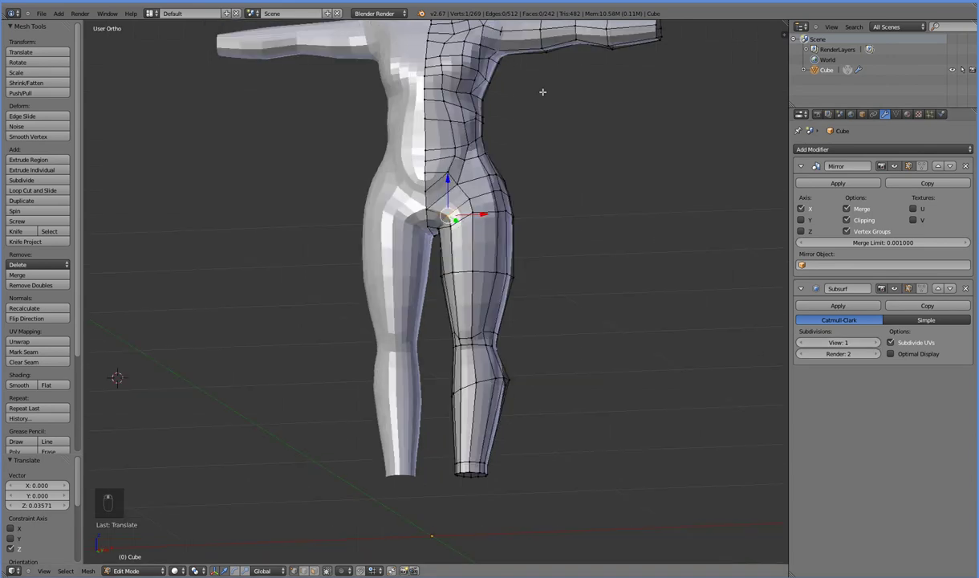
pyautogui.keyDown('shift'); pyautogui.moveTo(542, 133); pyautogui.dragTo(536, 174, button='middle'); pyautogui.keyUp('shift')
pyautogui.moveTo(516, 242); pyautogui.dragTo(407, 253, button='middle')
pyautogui.scroll(2, 407, 253)
pyautogui.keyDown('shift'); pyautogui.moveTo(481, 193); pyautogui.dragTo(432, 312, button='middle'); pyautogui.keyUp('shift')
pyautogui.scroll(2, 443, 279)
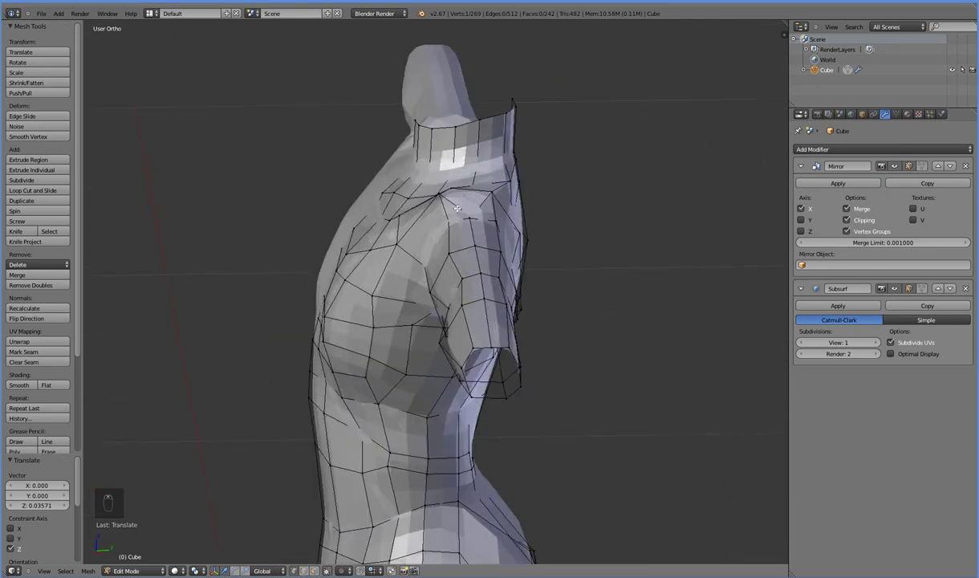
pyautogui.scroll(1, 457, 208)
pyautogui.rightClick(445, 171)
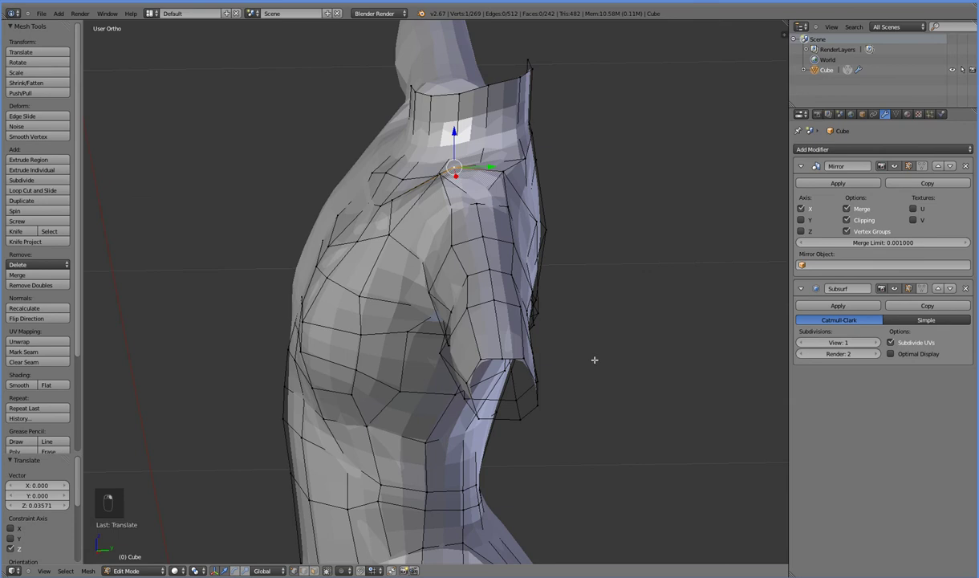
pyautogui.moveTo(573, 346)
pyautogui.mouseDown(button='middle')
pyautogui.moveTo(563, 334)
pyautogui.moveTo(570, 328)
pyautogui.moveTo(579, 355)
pyautogui.mouseUp(button='middle')
pyautogui.rightClick(443, 237)
pyautogui.press('ctrl+KP_Add')
pyautogui.press('ctrl+KP_Add')
pyautogui.press('ctrl+KP_Add')
pyautogui.press('ctrl+KP_Add')
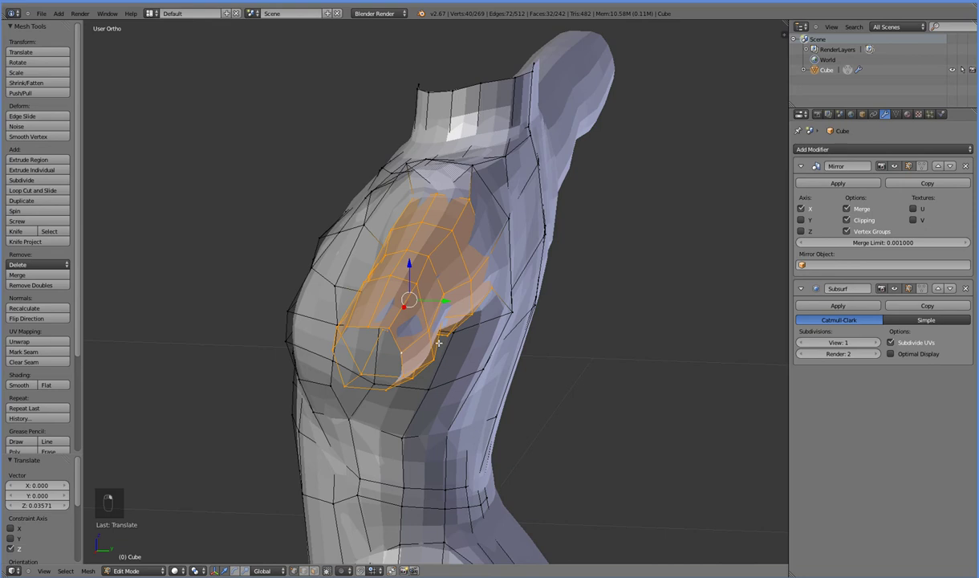
pyautogui.moveTo(441, 306); pyautogui.dragTo(457, 302)
# Move the shoulder-blade vertex about 0.012 backward along Y, and move it with the vertex below about 0.03 further.
pyautogui.rightClick(511, 214)
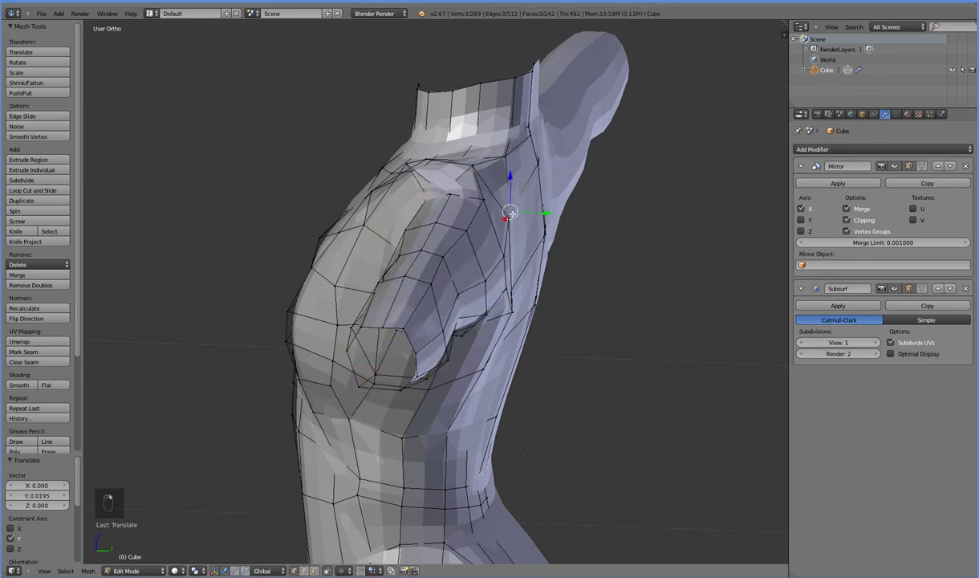
pyautogui.moveTo(541, 214); pyautogui.dragTo(551, 214)
pyautogui.moveTo(528, 291); pyautogui.dragTo(510, 296, button='middle')
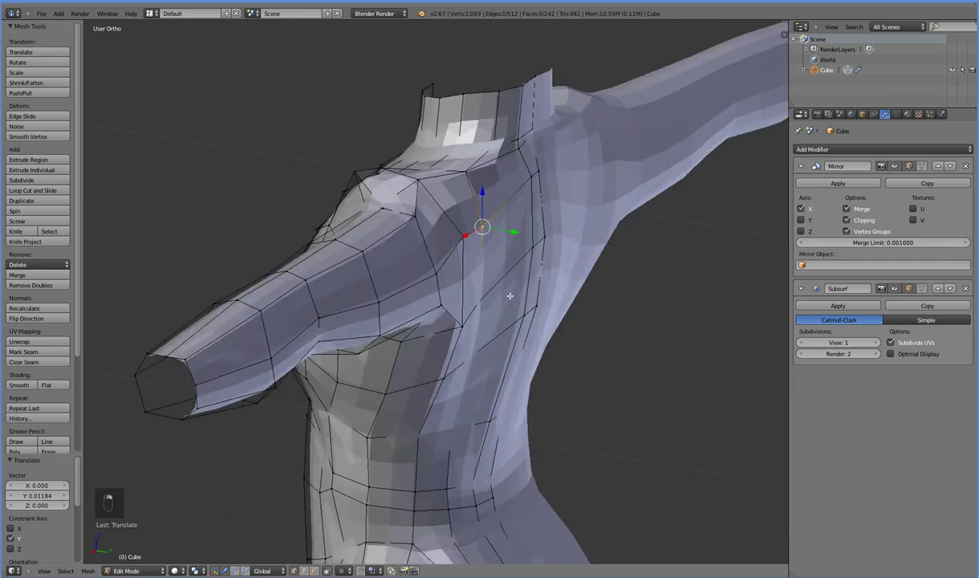
pyautogui.keyDown('shift'); pyautogui.rightClick(483, 308); pyautogui.keyUp('shift')
pyautogui.moveTo(510, 273); pyautogui.dragTo(527, 277)
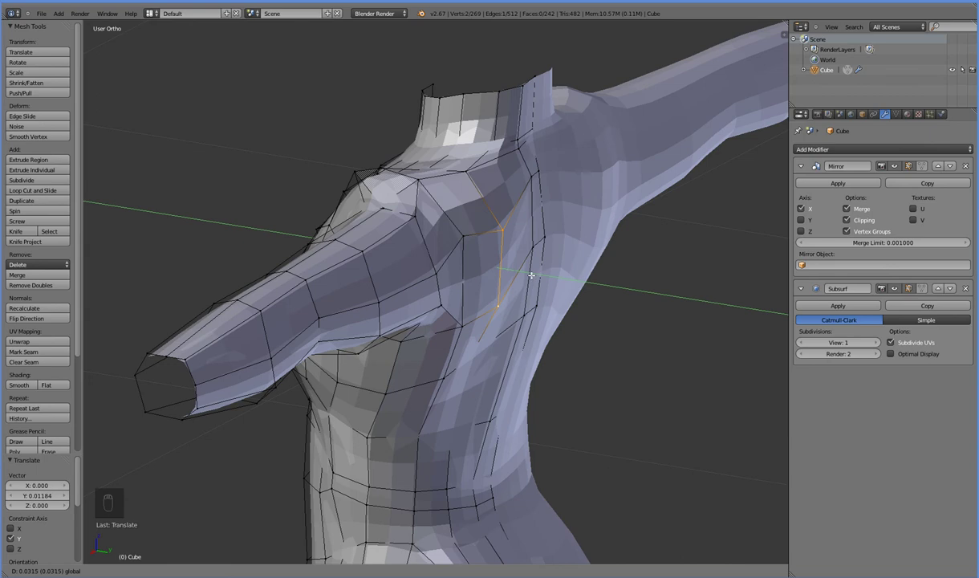
# Select the four vertices around the top of the shoulder and move them about 0.026 backward along Y.
pyautogui.rightClick(416, 179)
pyautogui.moveTo(451, 225); pyautogui.dragTo(548, 221, button='middle')
pyautogui.keyDown('shift'); pyautogui.rightClick(404, 289); pyautogui.keyUp('shift')
pyautogui.keyDown('shift'); pyautogui.rightClick(425, 273); pyautogui.keyUp('shift')
pyautogui.click(474, 296)
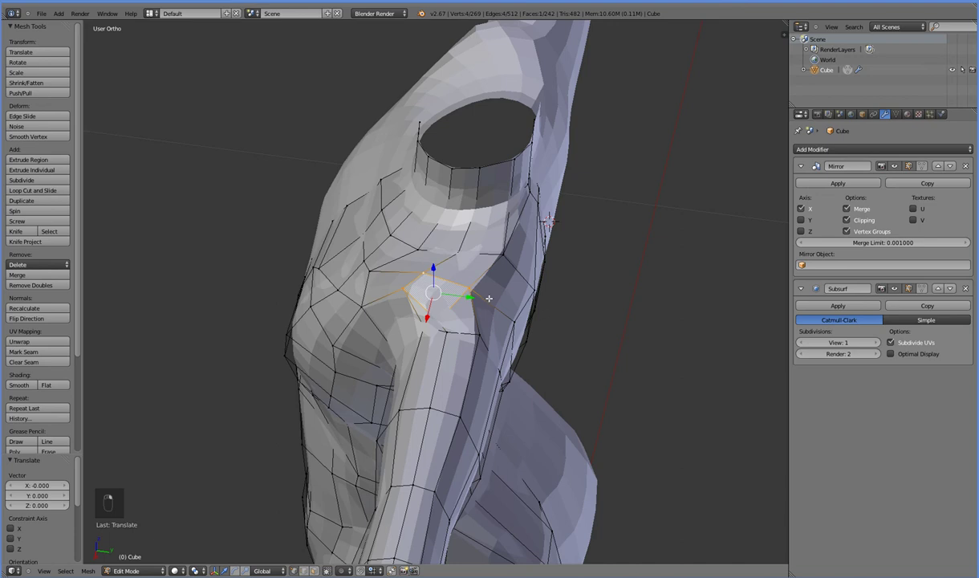
pyautogui.press('g')
pyautogui.press('y')
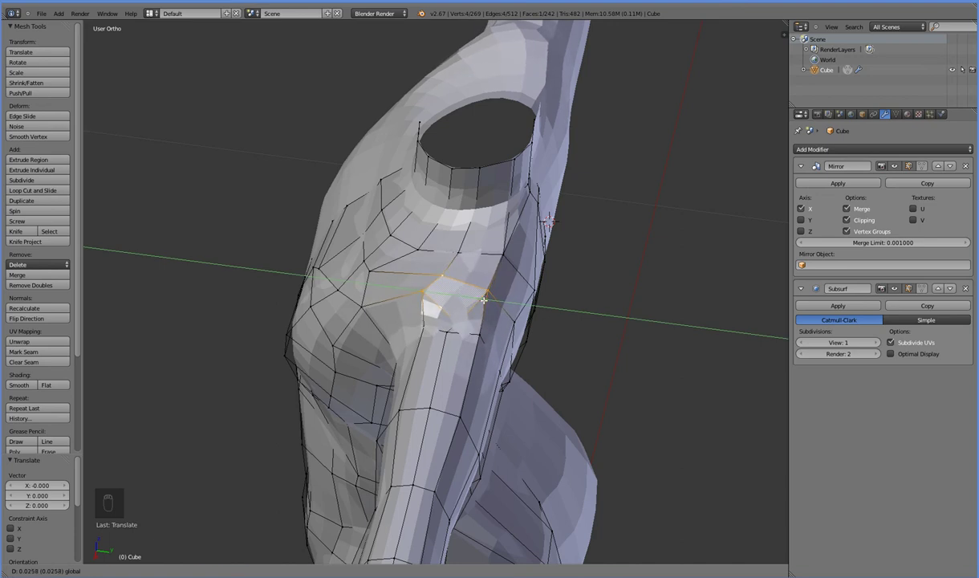
pyautogui.click(480, 302)
# Enable proportional editing and move the vertex below the armpit about 0.029 inward along X in front view.
pyautogui.moveTo(359, 352); pyautogui.dragTo(463, 288, button='middle')
pyautogui.press('KP_3')
pyautogui.press('KP_1')
pyautogui.rightClick(620, 305)
pyautogui.click(340, 571)
pyautogui.click(361, 548)
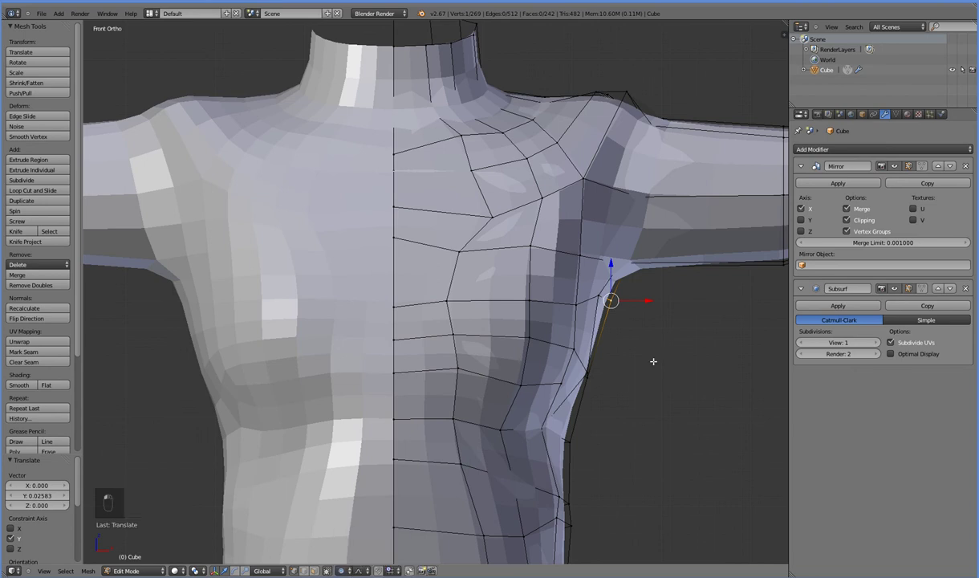
pyautogui.press('g')
pyautogui.press('x')
pyautogui.scroll(-3, 638, 299)
pyautogui.scroll(-3, 629, 300)
pyautogui.scroll(-2, 622, 304)
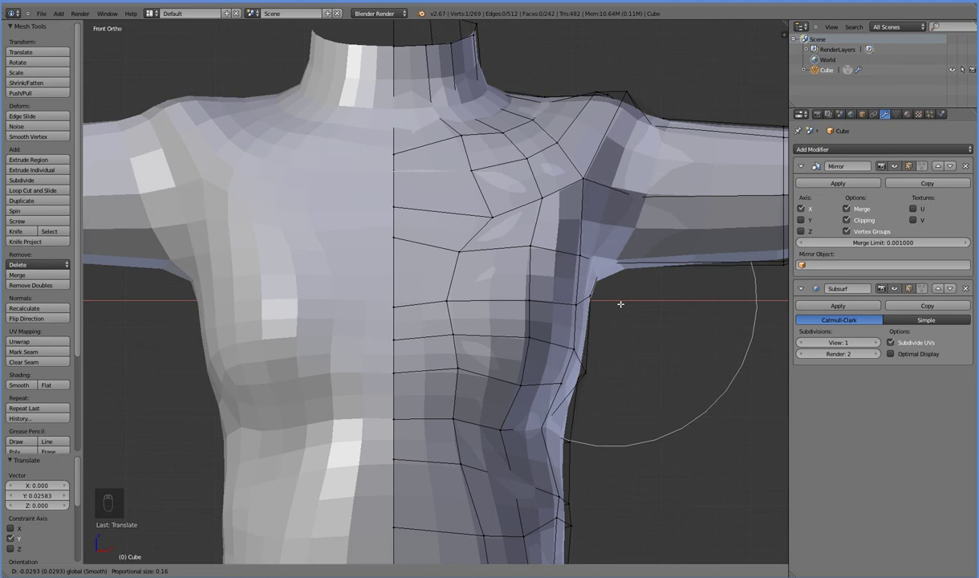
pyautogui.click(620, 303)
# Select three vertices along the side of the abdomen and move them about 0.029 inward along X with proportional size 0.15.
pyautogui.scroll(-3, 645, 362)
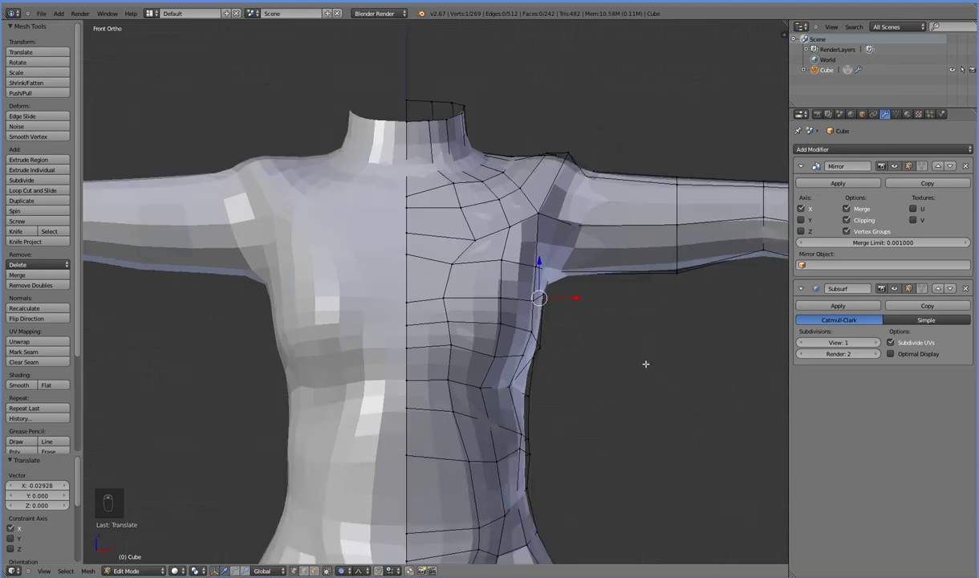
pyautogui.keyDown('shift'); pyautogui.scroll(-3, 514, 410); pyautogui.keyUp('shift')
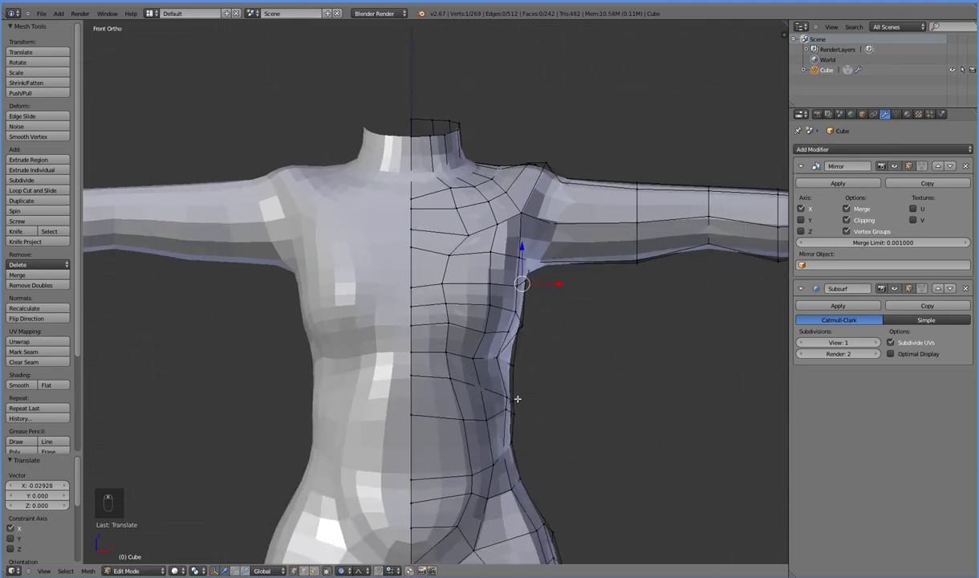
pyautogui.keyDown('shift'); pyautogui.scroll(-2, 517, 324); pyautogui.keyUp('shift')
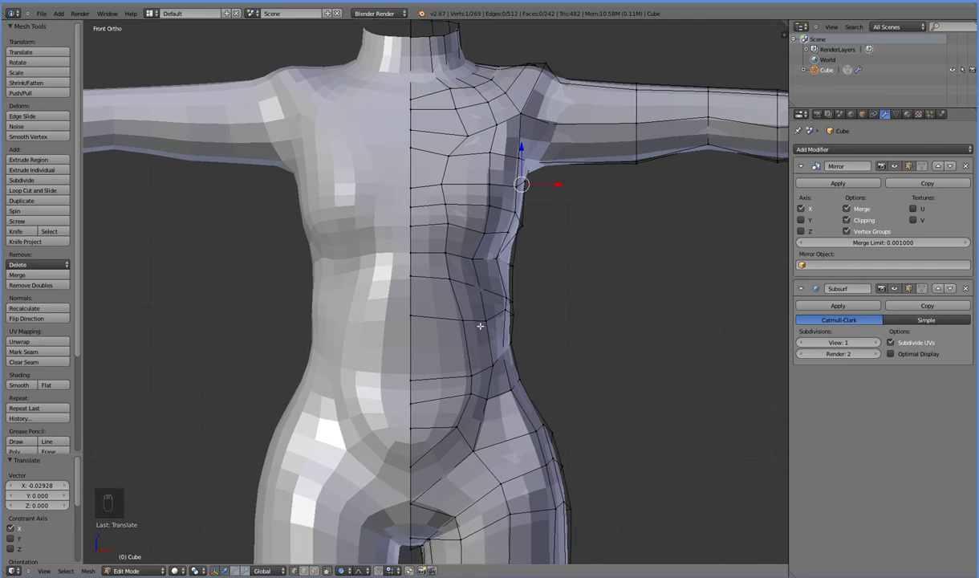
pyautogui.rightClick(465, 320)
pyautogui.keyDown('shift'); pyautogui.rightClick(470, 377); pyautogui.keyUp('shift')
pyautogui.keyDown('shift'); pyautogui.rightClick(470, 394); pyautogui.keyUp('shift')
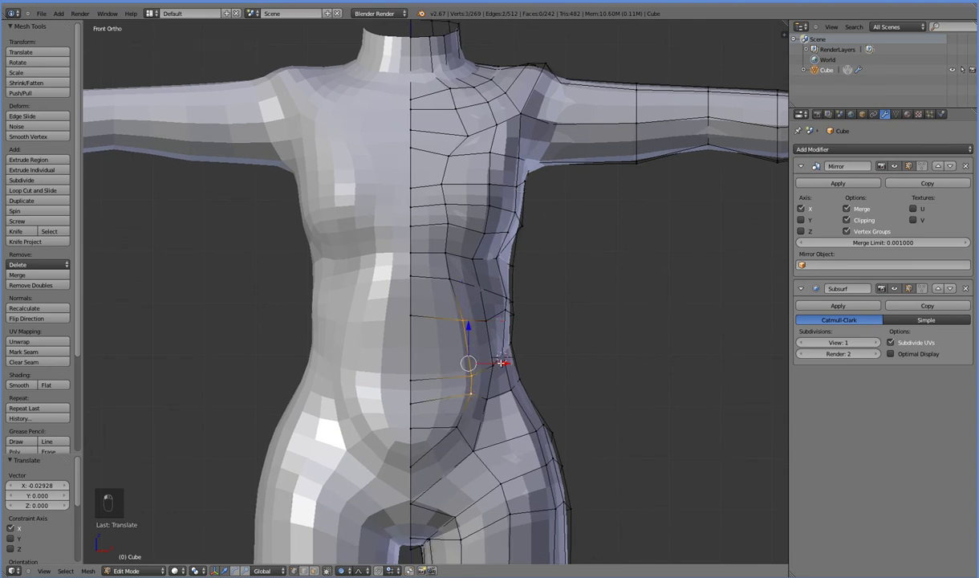
pyautogui.press('g')
pyautogui.press('x')
pyautogui.scroll(-2, 499, 363)
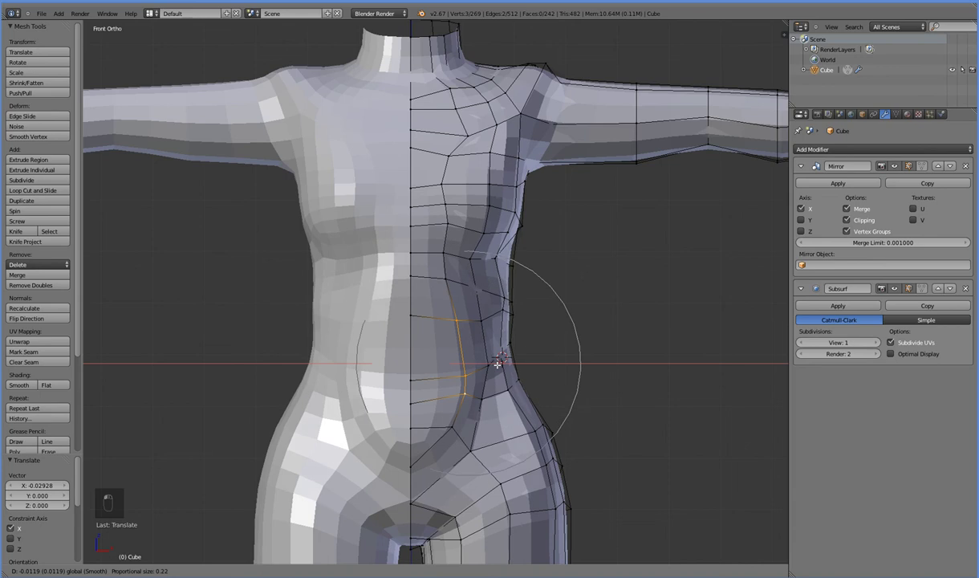
pyautogui.scroll(1, 496, 364)
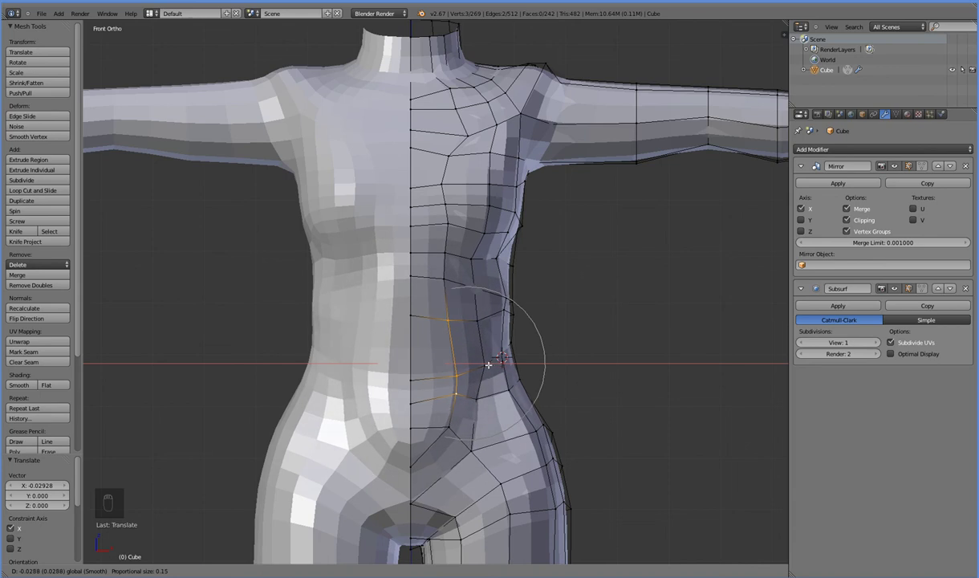
pyautogui.click(492, 363)
# Move the neighbouring waist vertex above the hip about 0.014 inward along X with proportional editing.
pyautogui.press('g')
pyautogui.press('x')
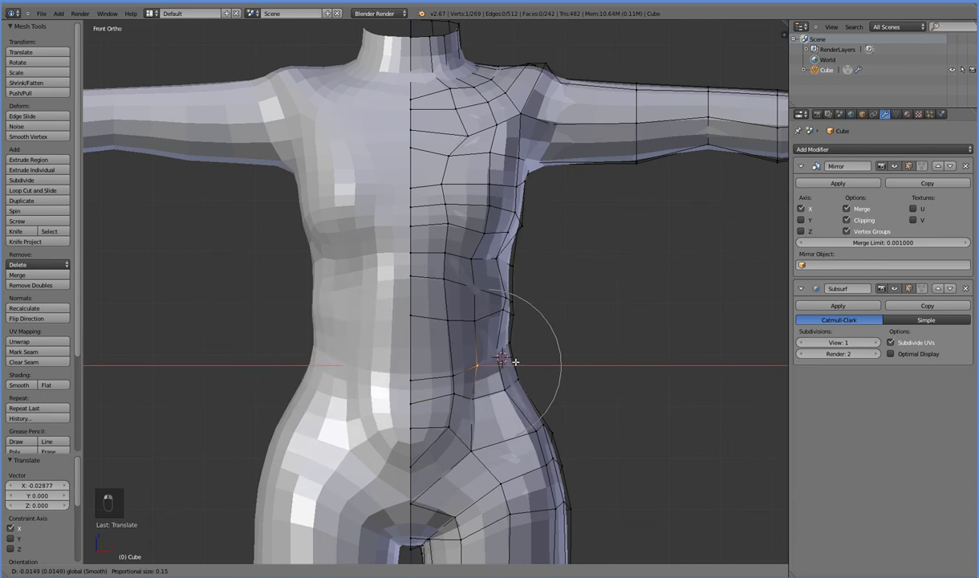
pyautogui.click(515, 362)
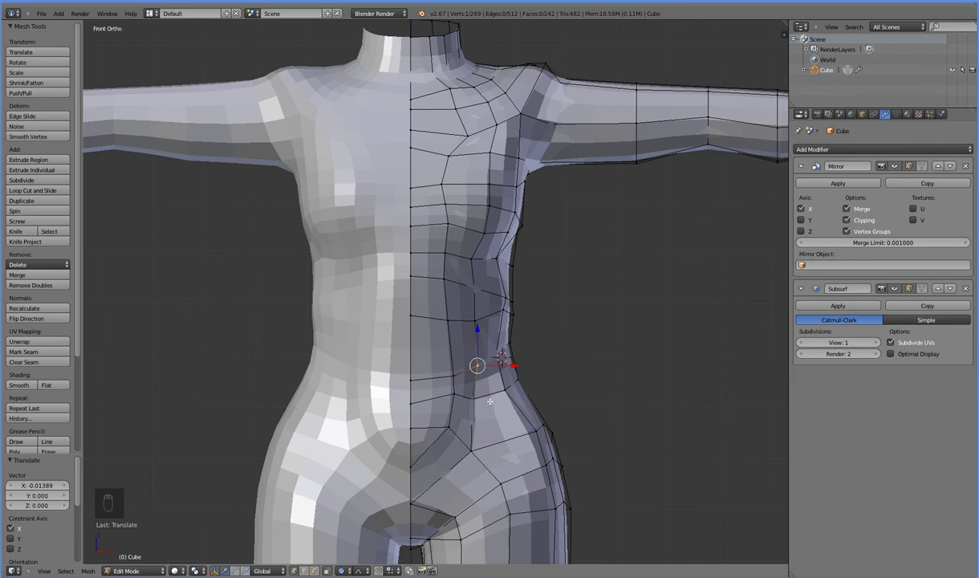
# Disable proportional editing and move the same waist vertex about 0.014 forward along Y.
pyautogui.moveTo(471, 434); pyautogui.dragTo(563, 395, button='middle')
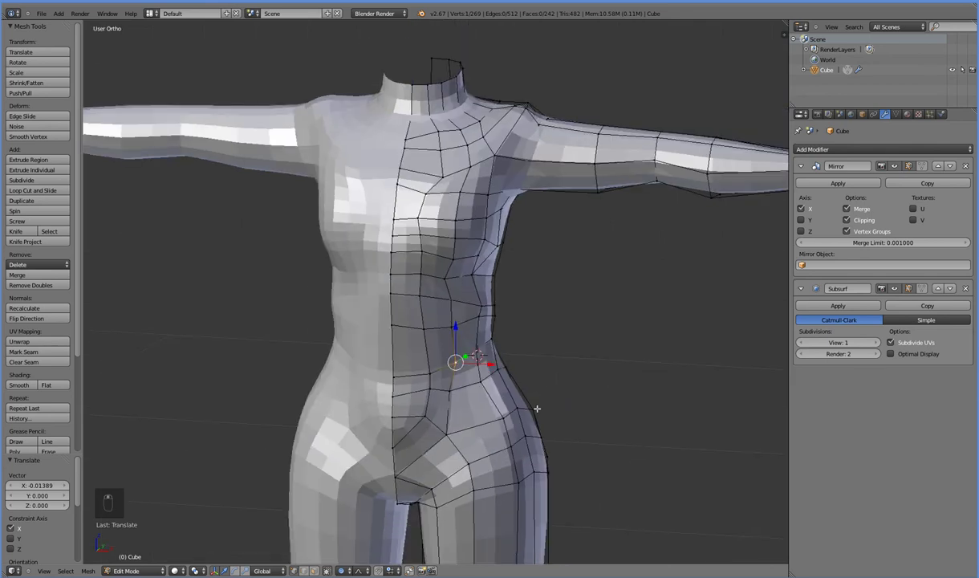
pyautogui.moveTo(507, 412); pyautogui.dragTo(518, 397, button='middle')
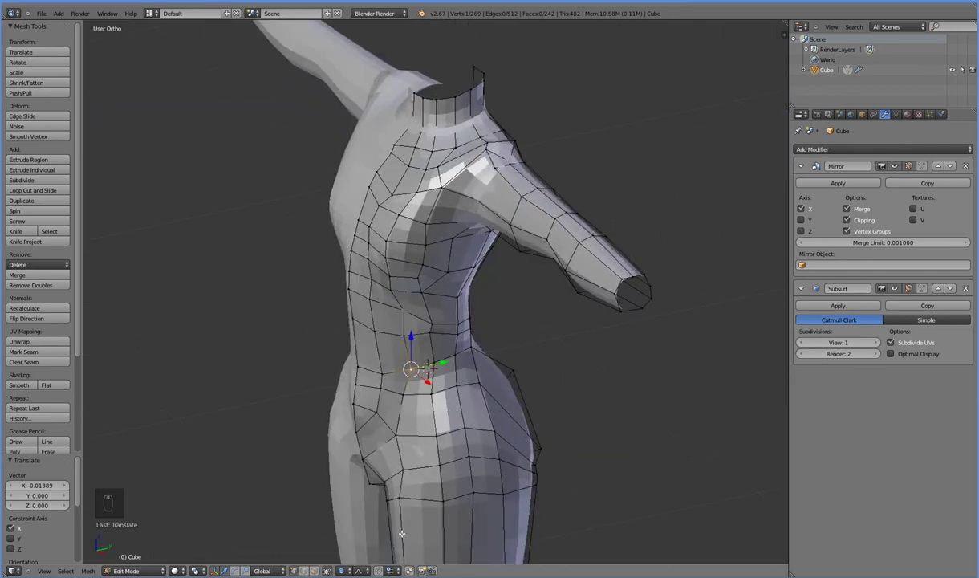
pyautogui.click(341, 570)
pyautogui.click(361, 559)
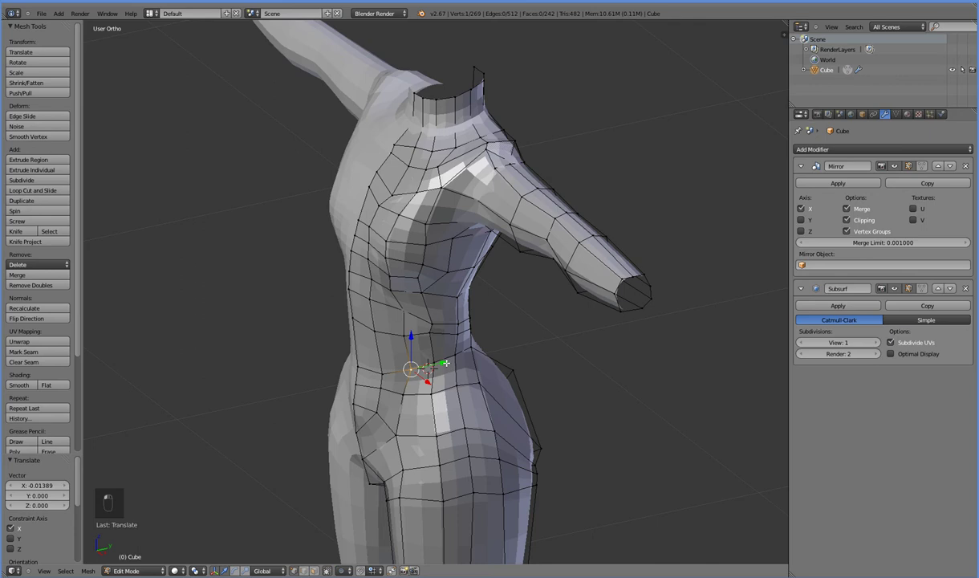
pyautogui.moveTo(446, 364); pyautogui.dragTo(429, 388)
# Examine the profile of the torso, hips and legs from the right side.
pyautogui.rightClick(406, 392)
pyautogui.moveTo(444, 388)
pyautogui.mouseDown(button='middle')
pyautogui.moveTo(425, 374)
pyautogui.moveTo(446, 386)
pyautogui.mouseUp(button='middle')
pyautogui.press('KP_1')
pyautogui.press('KP_3')
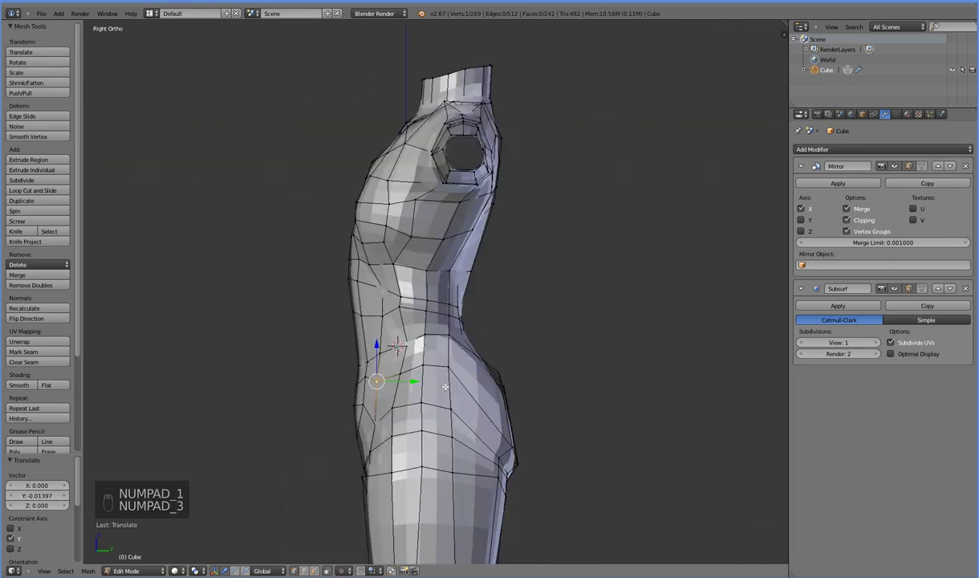
pyautogui.scroll(-2, 445, 386)
pyautogui.keyDown('shift'); pyautogui.moveTo(437, 361); pyautogui.dragTo(441, 243, button='middle'); pyautogui.keyUp('shift')
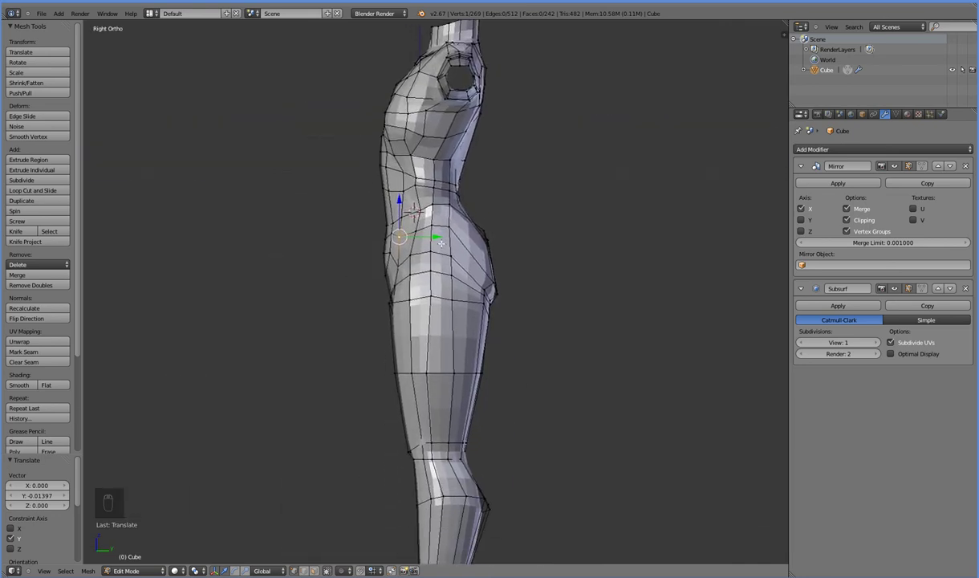
pyautogui.keyDown('shift'); pyautogui.moveTo(425, 276); pyautogui.dragTo(395, 356, button='middle'); pyautogui.keyUp('shift')
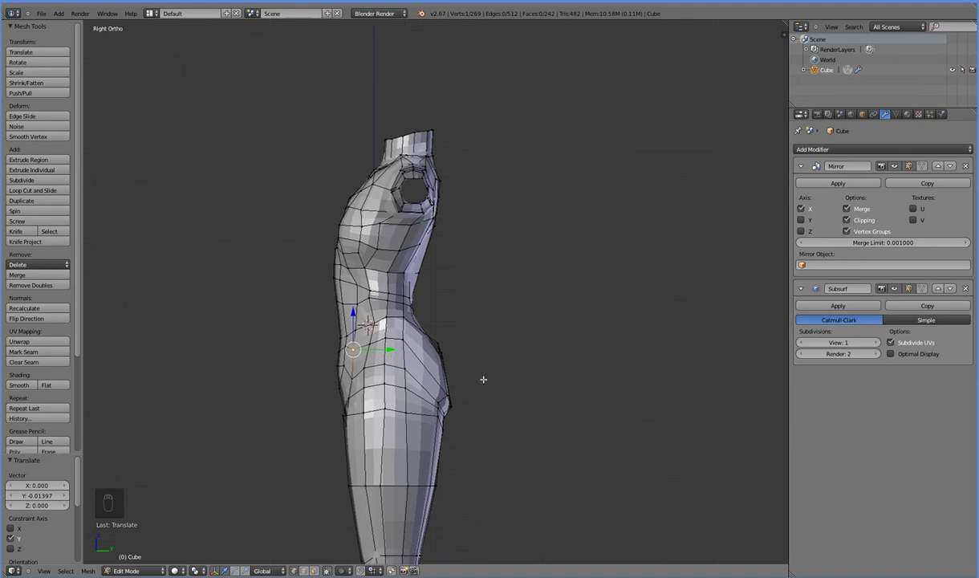
pyautogui.moveTo(479, 392)
pyautogui.mouseDown(button='middle')
pyautogui.moveTo(472, 396)
pyautogui.moveTo(486, 394)
pyautogui.mouseUp(button='middle')
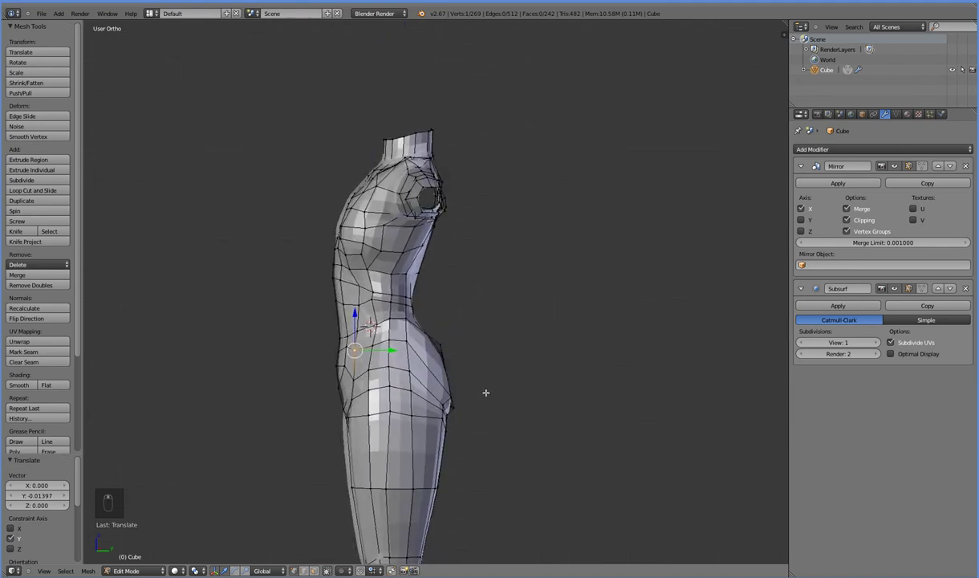
pyautogui.press('KP_1')
pyautogui.press('KP_3')
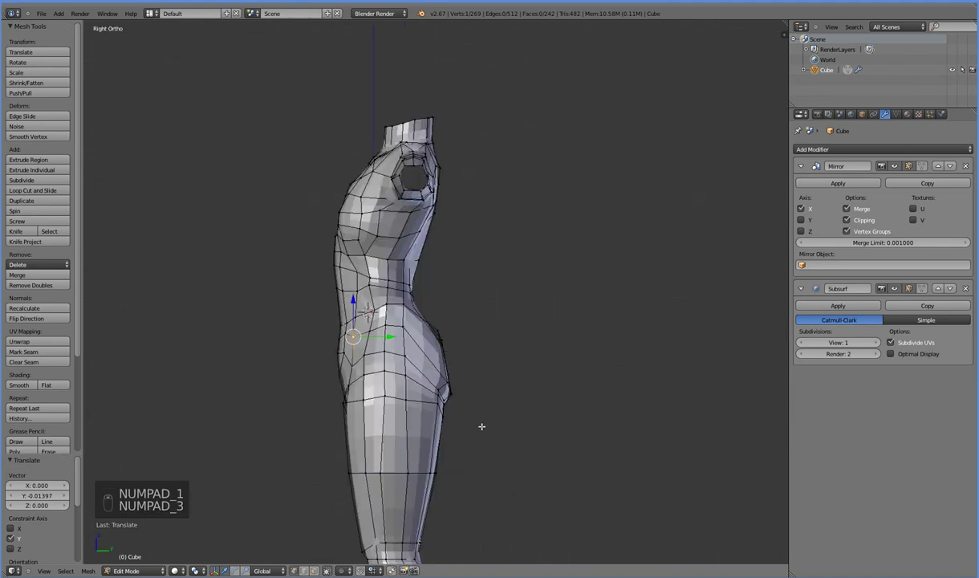
# Switch the side view to wireframe display and clear the vertex selection.
pyautogui.keyDown('shift'); pyautogui.moveTo(481, 427); pyautogui.dragTo(483, 392, button='middle'); pyautogui.keyUp('shift')
pyautogui.press('z')
pyautogui.scroll(-2, 486, 340)
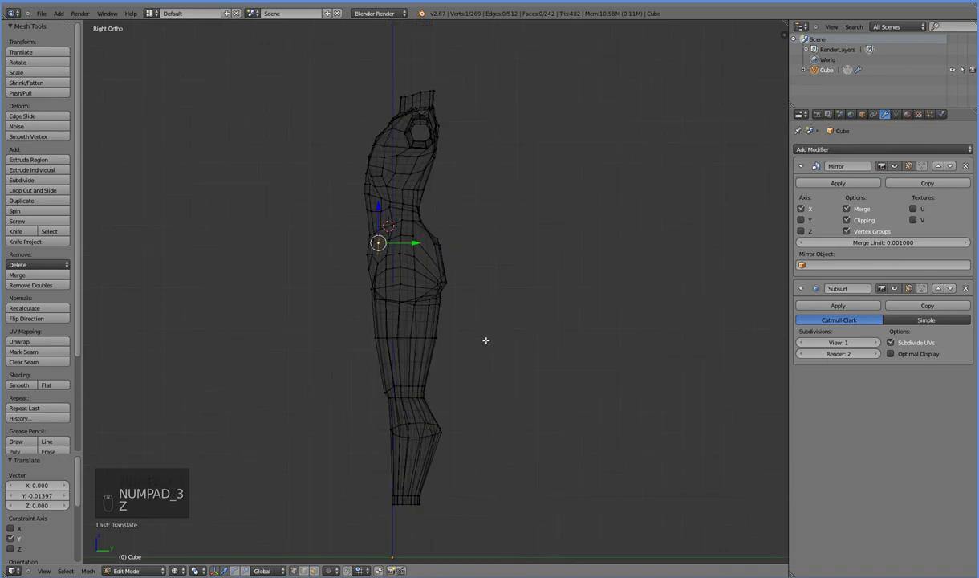
pyautogui.press('a')
pyautogui.press('z')
pyautogui.press('z')
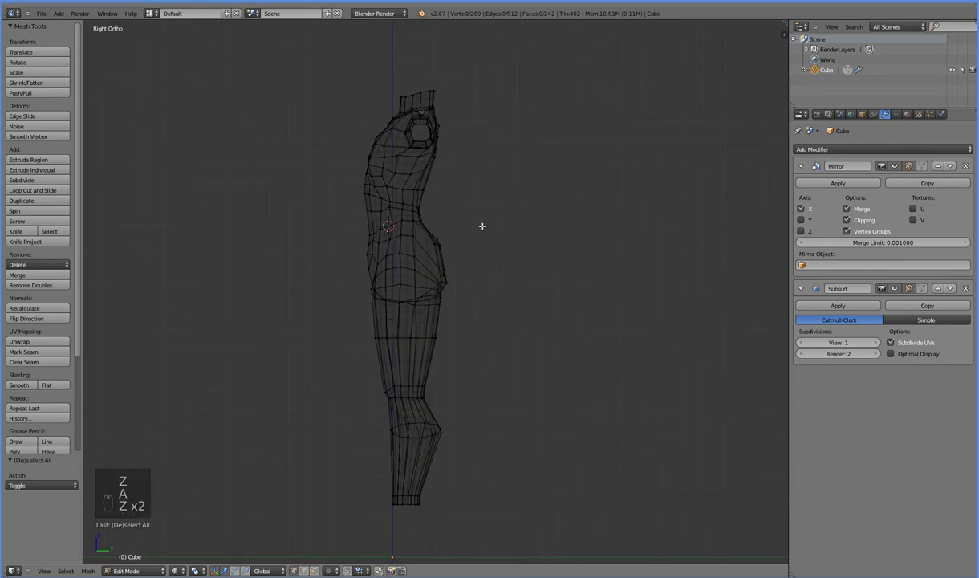
pyautogui.press('a')
pyautogui.press('a')
# Select the rear vertices of the buttocks, thigh and calf, move them about 0.059 forward along Y with proportional editing, and restore solid shading.
pyautogui.press('b')
pyautogui.rightClick(482, 226)
pyautogui.moveTo(464, 282); pyautogui.dragTo(433, 389)
pyautogui.click(434, 389)
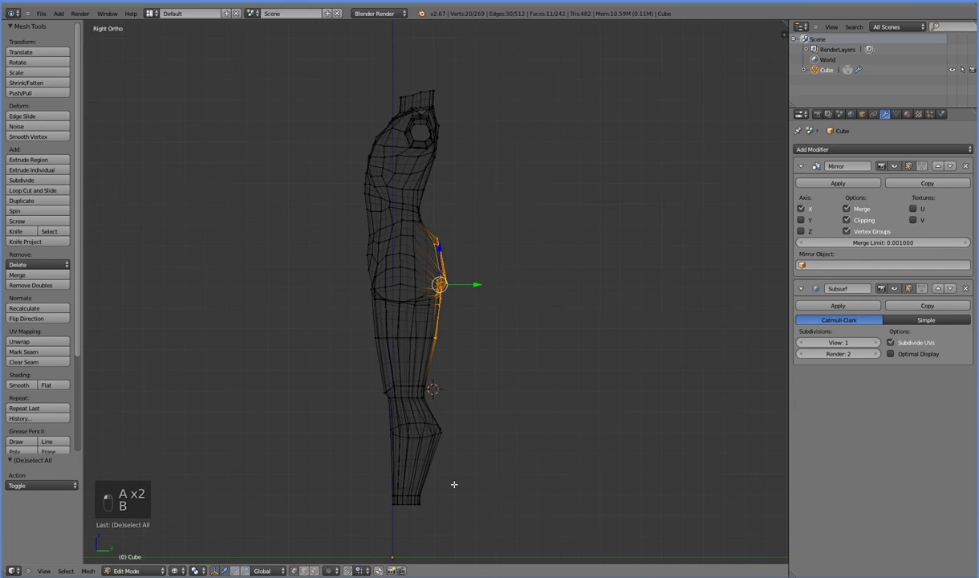
pyautogui.click(328, 571)
pyautogui.click(328, 550)
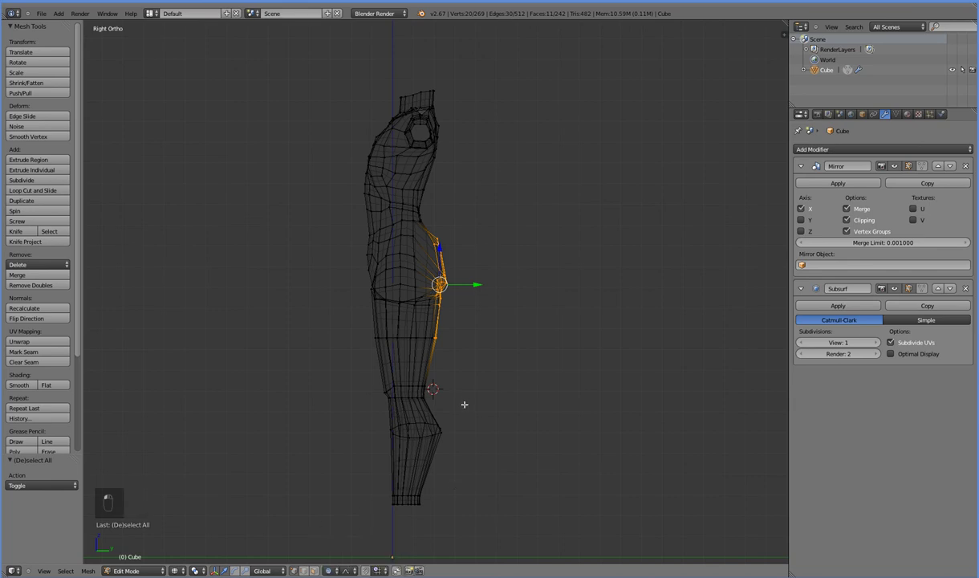
pyautogui.press('b')
pyautogui.moveTo(426, 414); pyautogui.dragTo(437, 444)
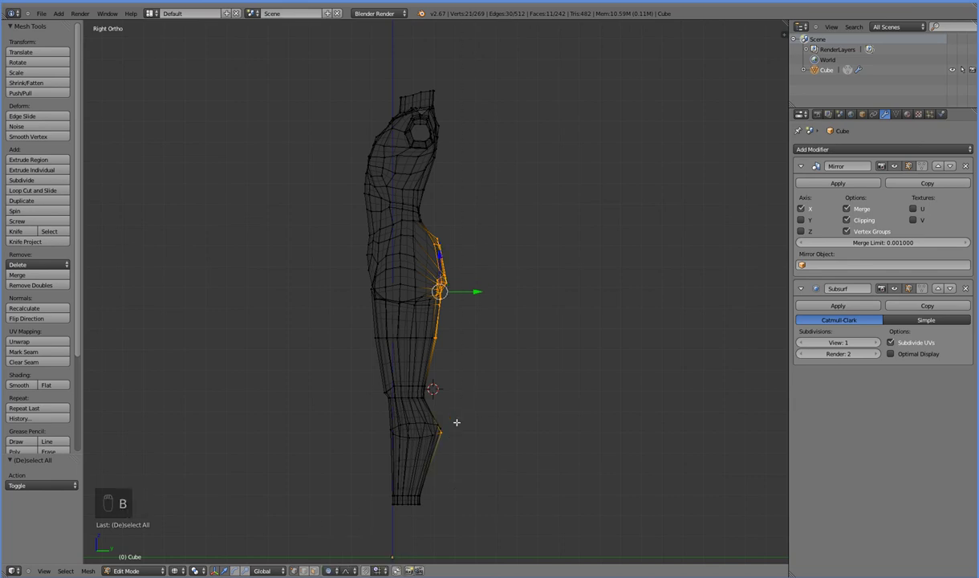
pyautogui.moveTo(476, 292); pyautogui.dragTo(464, 291)
pyautogui.scroll(-2, 474, 289)
pyautogui.scroll(-3, 471, 290)
pyautogui.scroll(-2, 464, 291)
pyautogui.press('z')
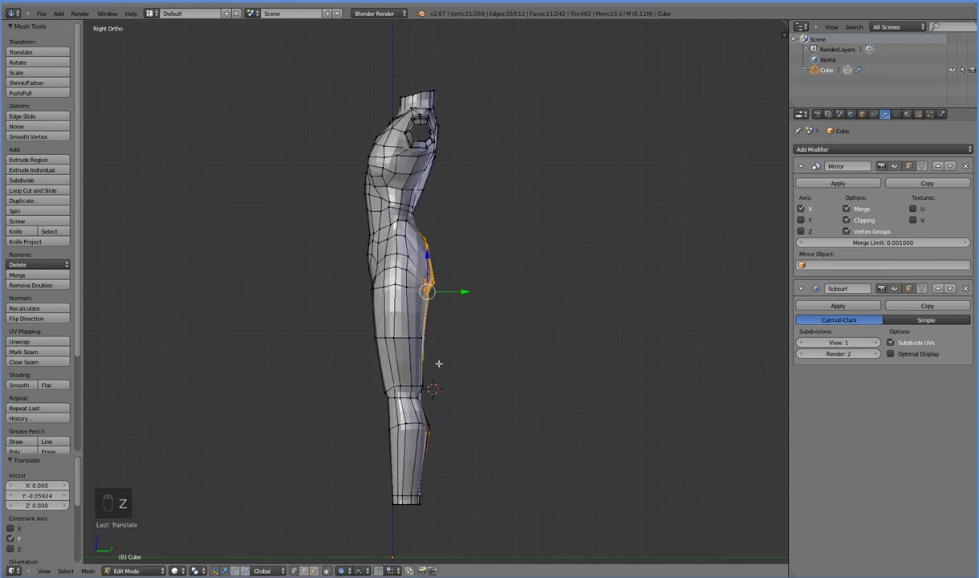
# Disable proportional editing and move the vertex behind the knee about 0.008 forward along Y.
pyautogui.rightClick(430, 385)
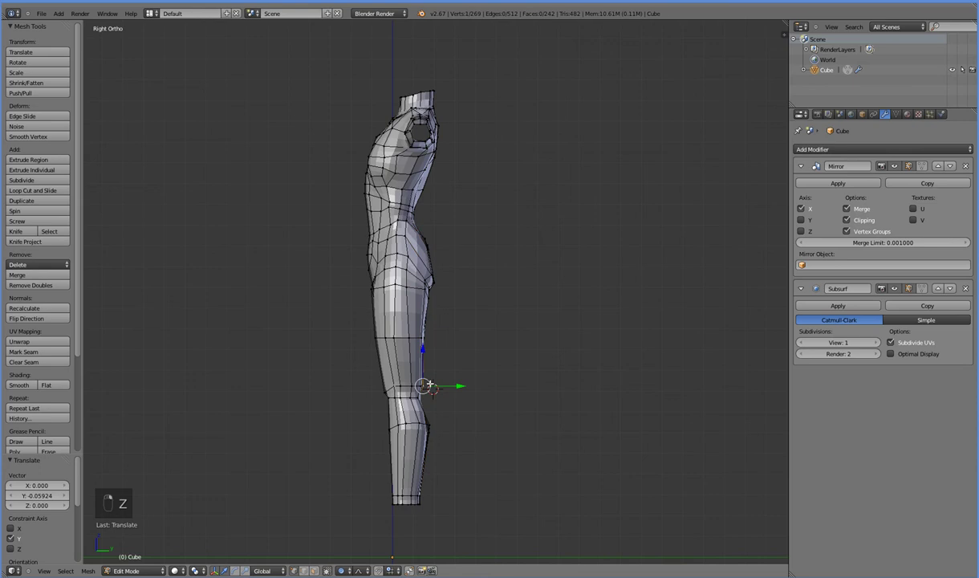
pyautogui.click(341, 570)
pyautogui.click(344, 560)
pyautogui.scroll(2, 451, 427)
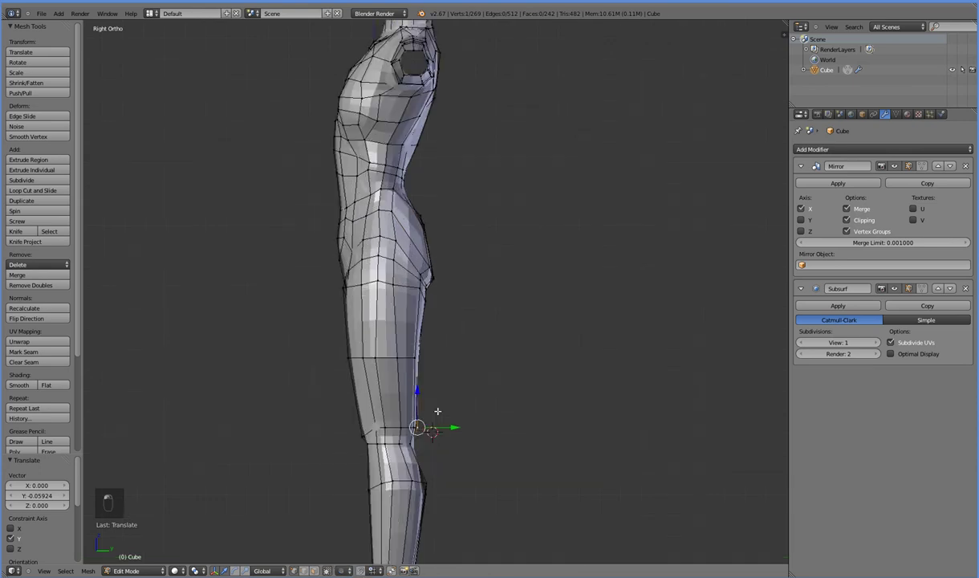
pyautogui.keyDown('shift'); pyautogui.moveTo(436, 358); pyautogui.dragTo(423, 244, button='middle'); pyautogui.keyUp('shift')
pyautogui.scroll(2, 406, 328)
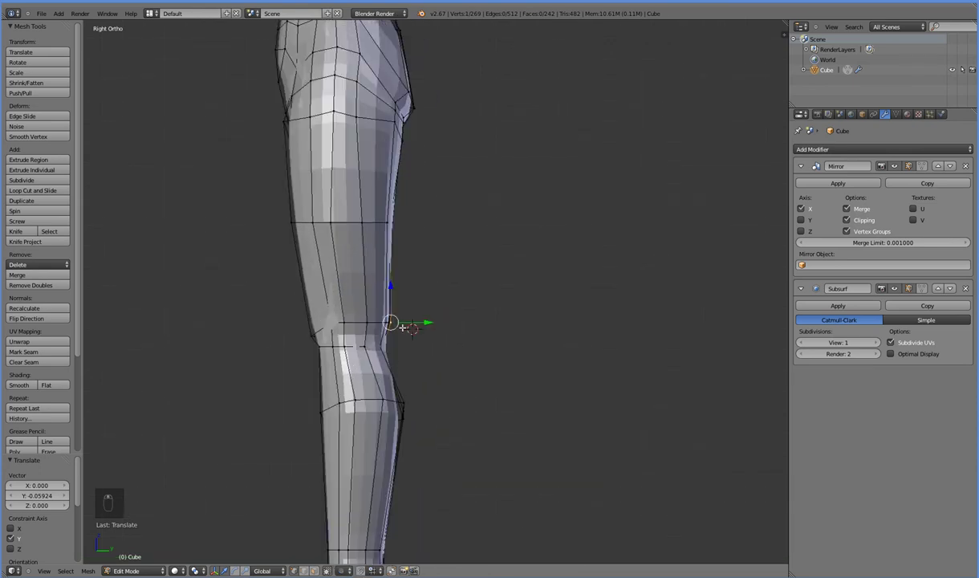
pyautogui.press('g')
pyautogui.press('y')
pyautogui.click(401, 322)
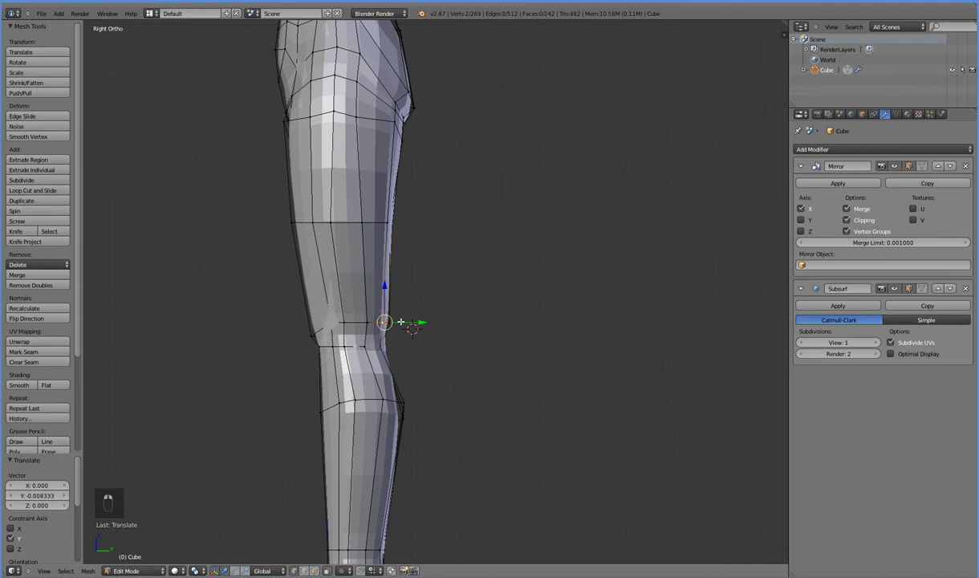
# Move the neighbouring vertices behind the knee forward along Y, by about 0.013 and about 0.0095.
pyautogui.press('g')
pyautogui.press('y')
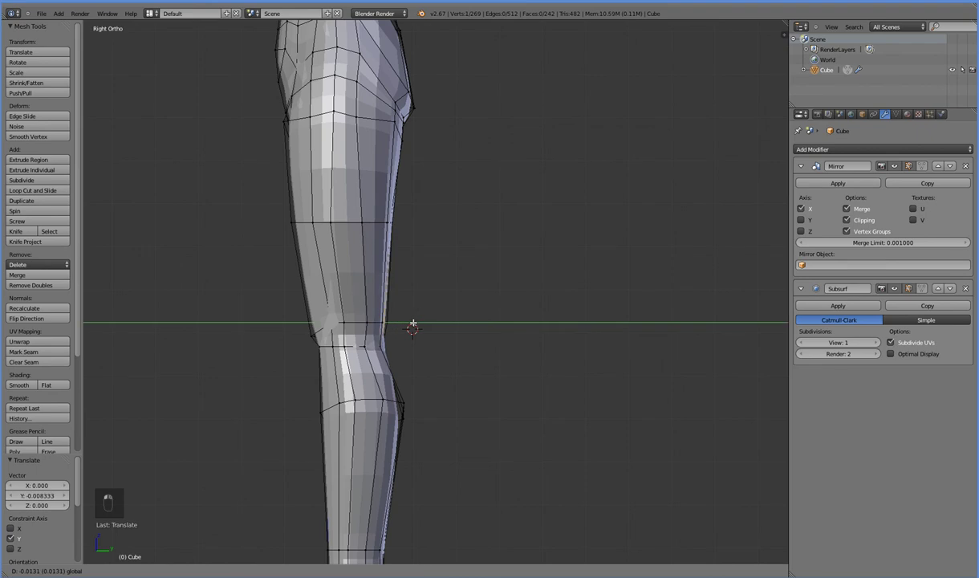
pyautogui.click(413, 324)
pyautogui.press('g')
pyautogui.press('y')
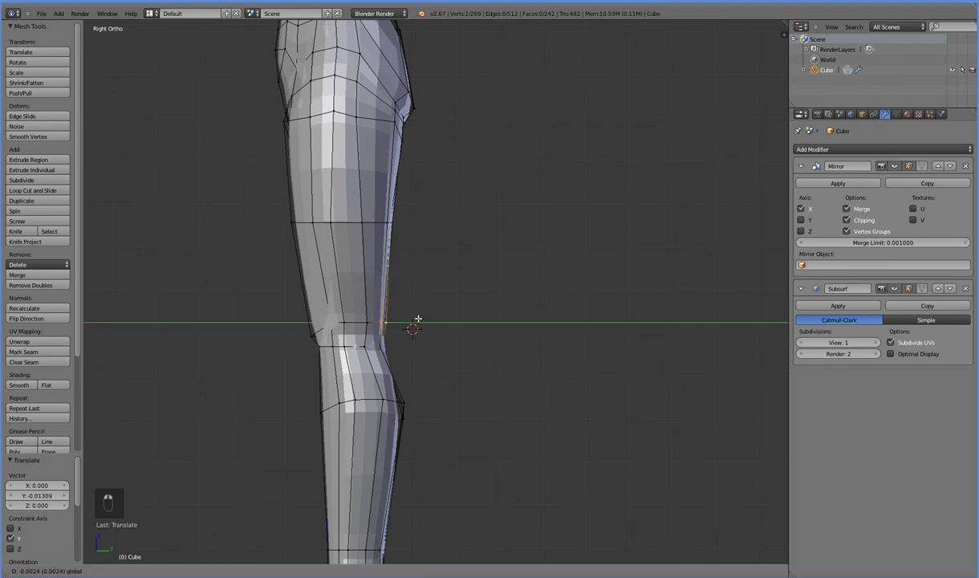
pyautogui.click(414, 324)
pyautogui.scroll(-3, 411, 305)
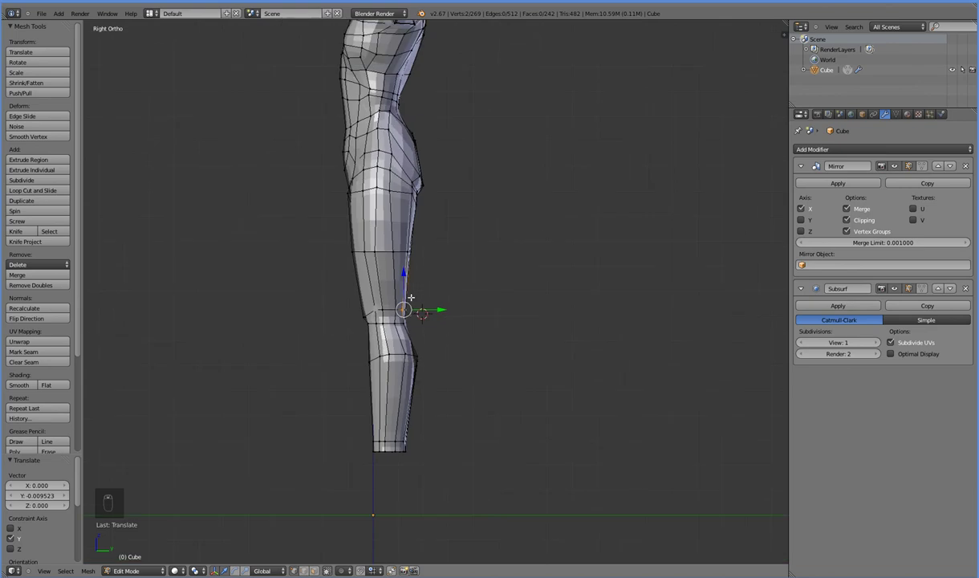
pyautogui.scroll(-1, 407, 361)
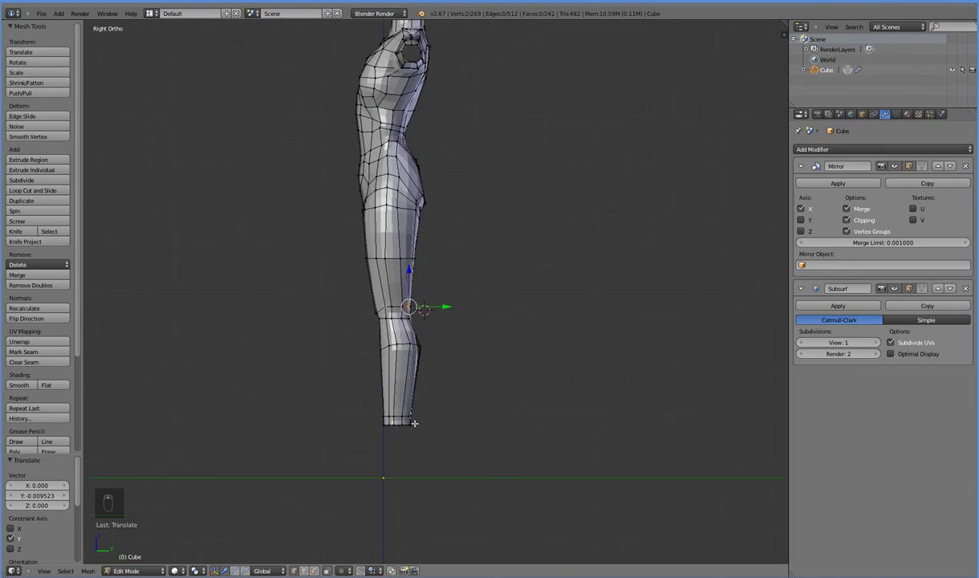
# Select the whole body mesh in the front view and lower it about 0.127 along Z.
pyautogui.moveTo(304, 461); pyautogui.dragTo(439, 446, button='middle')
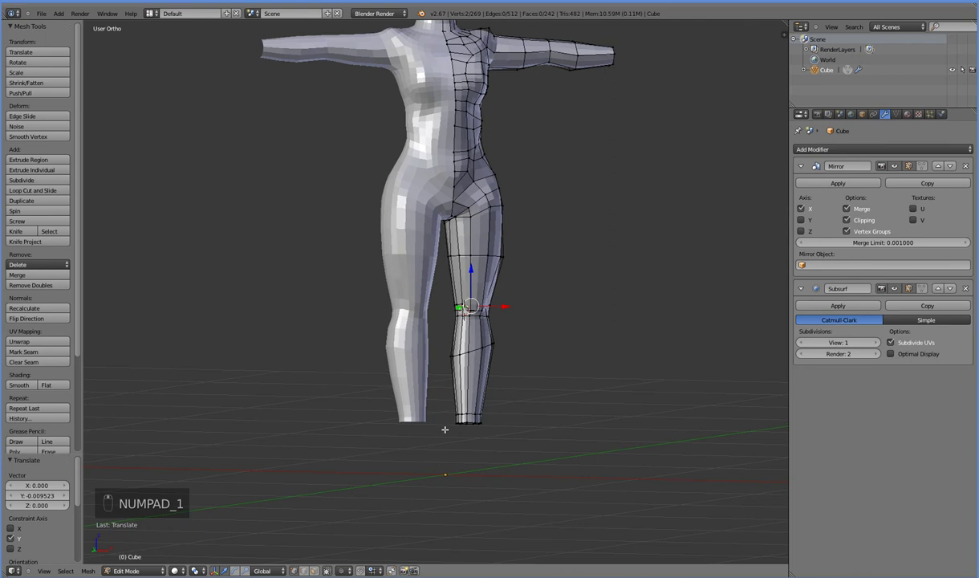
pyautogui.press('KP_1')
pyautogui.scroll(-1, 443, 427)
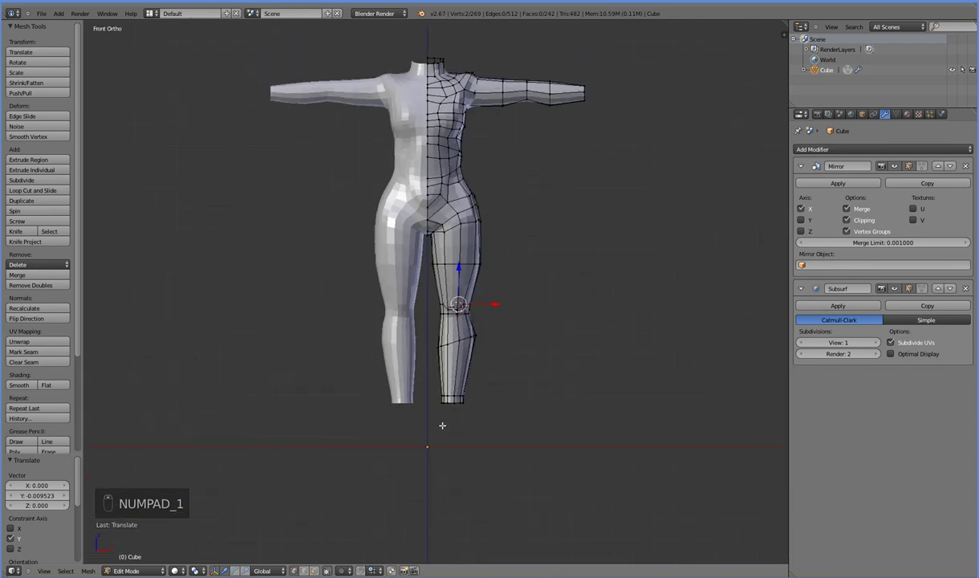
pyautogui.press('a')
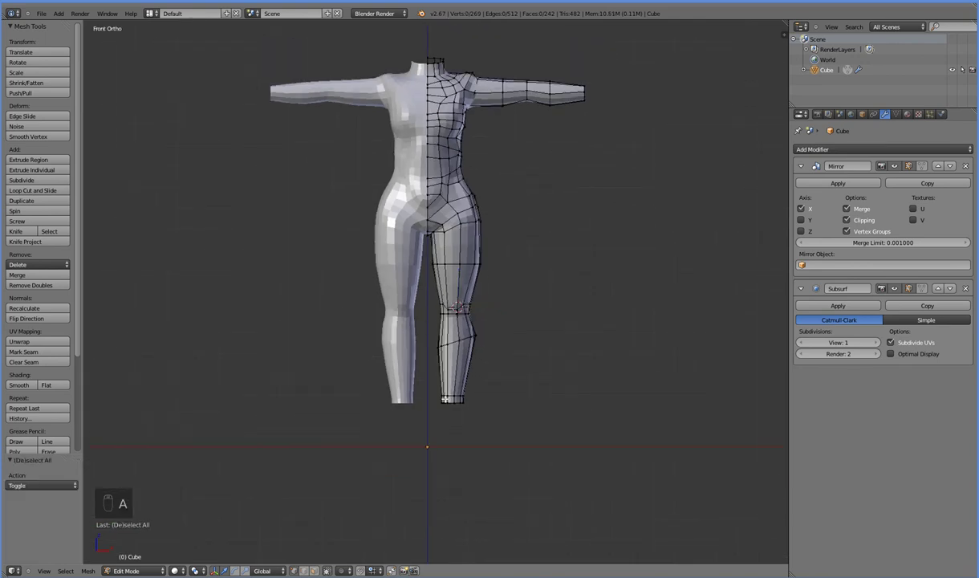
pyautogui.press('a')
pyautogui.moveTo(459, 155); pyautogui.dragTo(459, 178)
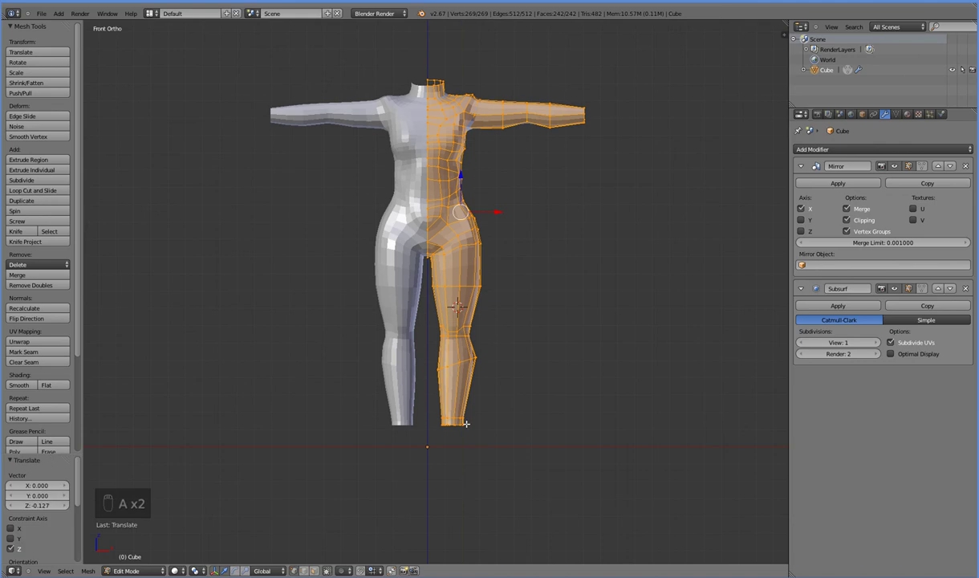
# Select the two front edges of the ankle opening and extrude them about 0.2 forward and 0.09 down as the instep.
pyautogui.rightClick(463, 423)
pyautogui.rightClick(453, 423)
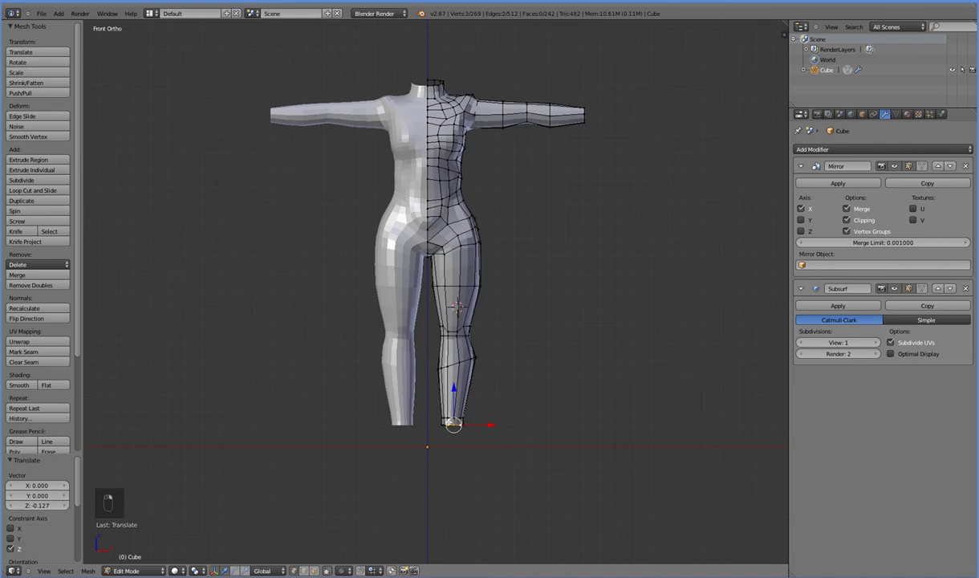
pyautogui.keyDown('shift'); pyautogui.rightClick(459, 424); pyautogui.keyUp('shift')
pyautogui.keyDown('shift'); pyautogui.rightClick(450, 423); pyautogui.keyUp('shift')
pyautogui.press('KP_3')
pyautogui.press('e')
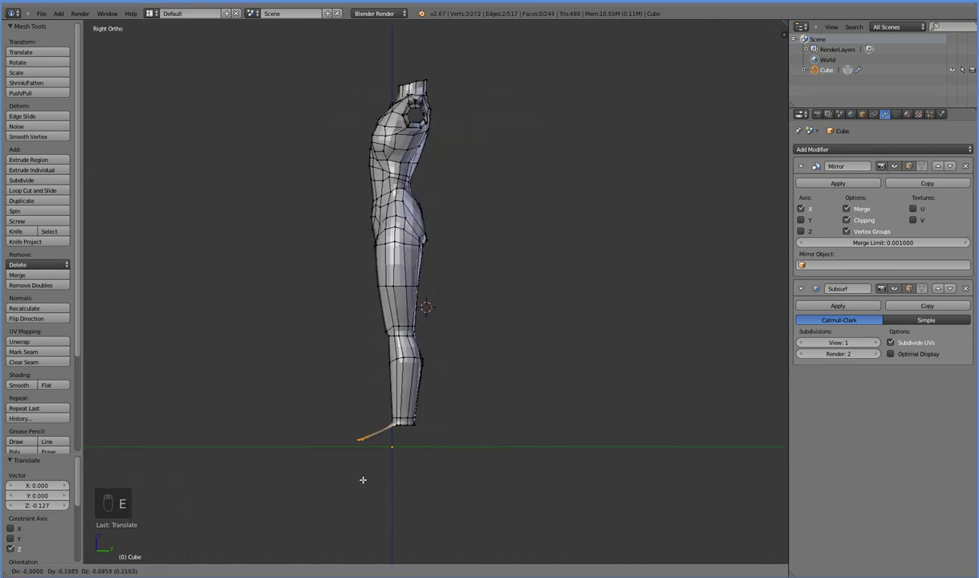
pyautogui.click(363, 478)
# Extrude the toe from the instep's end, about 0.044 forward along Y, then about 0.047 down.
pyautogui.press('e')
pyautogui.click(351, 476)
pyautogui.press('e')
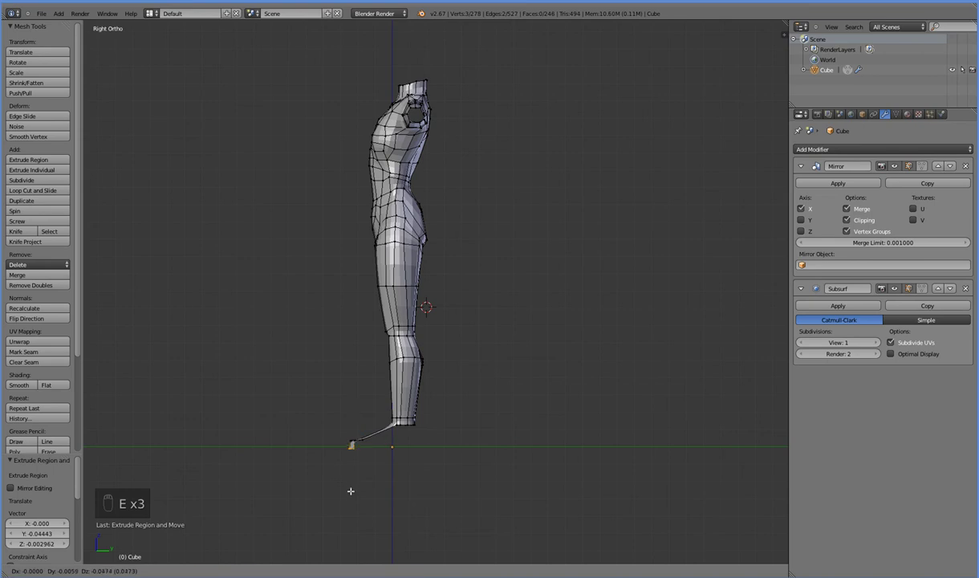
pyautogui.click(354, 490)
# Extrude the toe edge backward in four segments to shape the arched sole up to the heel.
pyautogui.press('e')
pyautogui.click(364, 489)
pyautogui.press('e')
pyautogui.click(384, 490)
pyautogui.press('e')
pyautogui.click(413, 484)
pyautogui.press('e')
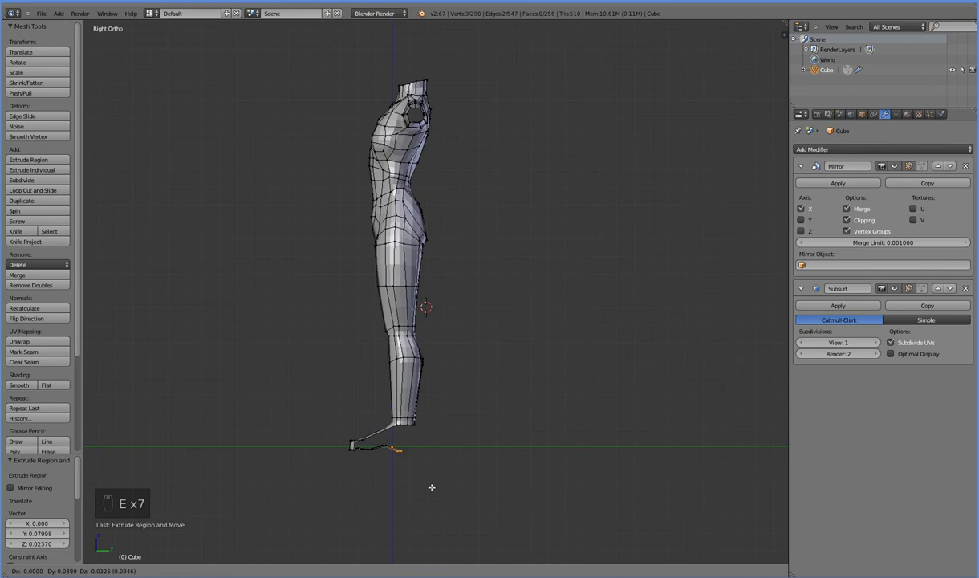
pyautogui.click(437, 485)
# Extrude the back of the heel from the end of the sole and extend it about 0.095 up toward the ankle.
pyautogui.press('e')
pyautogui.click(448, 485)
pyautogui.press('e')
pyautogui.click(447, 457)
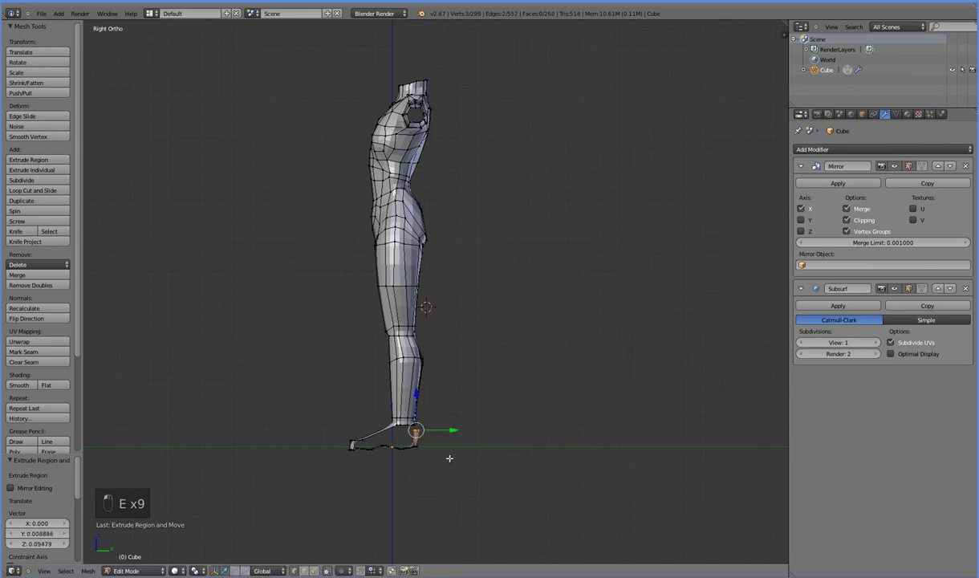
# Select the whole mesh, raise it slightly along Z so the foot sits near the ground line, and clear the selection.
pyautogui.press('a')
pyautogui.press('a')
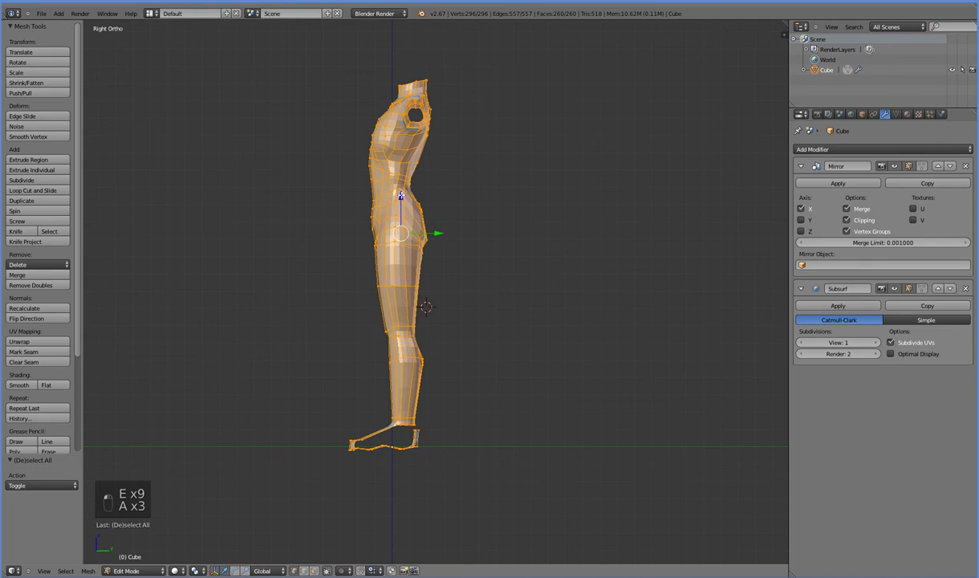
pyautogui.moveTo(400, 195); pyautogui.dragTo(400, 188)
pyautogui.press('a')
# Select the rear sole vertices of the foot and lower them about 0.018 along Z.
pyautogui.press('b')
pyautogui.moveTo(309, 397); pyautogui.dragTo(375, 444)
pyautogui.moveTo(364, 402); pyautogui.dragTo(410, 456)
pyautogui.press('a')
pyautogui.press('b')
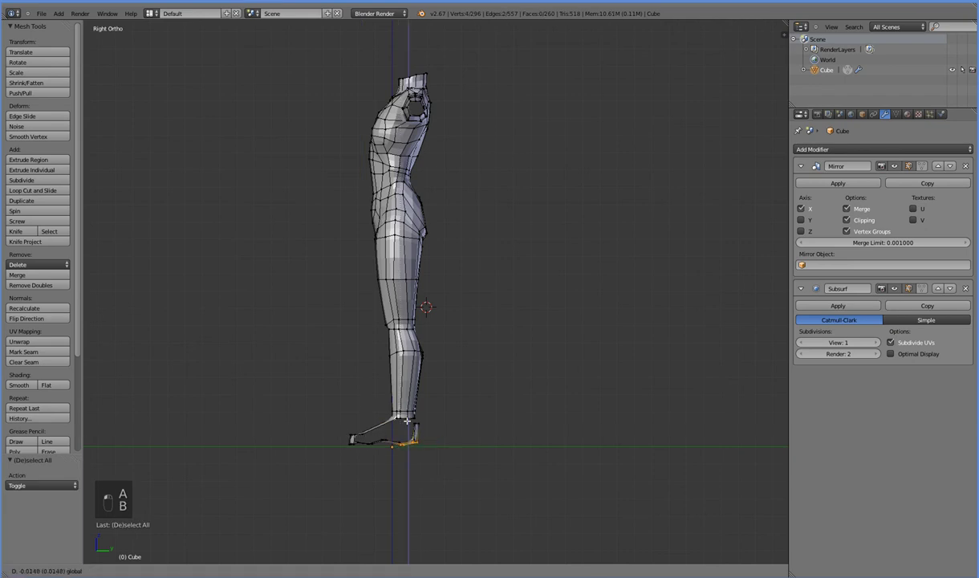
pyautogui.moveTo(408, 408); pyautogui.dragTo(398, 412)
pyautogui.rightClick(401, 441)
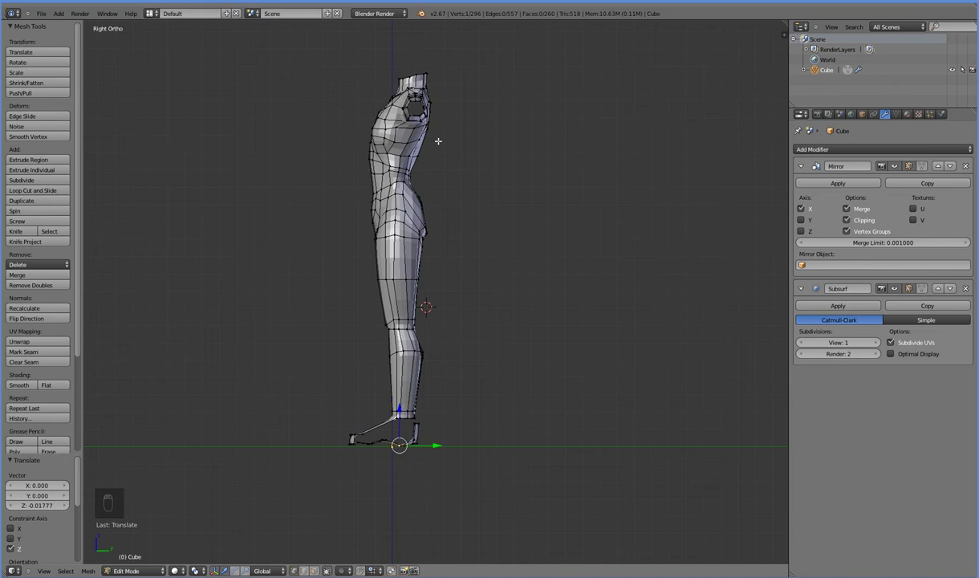
# Select the three vertices along the wrist's upper edge and extrude them about 0.172 outward along X as the back of the hand.
pyautogui.moveTo(451, 172); pyautogui.dragTo(448, 217, button='middle')
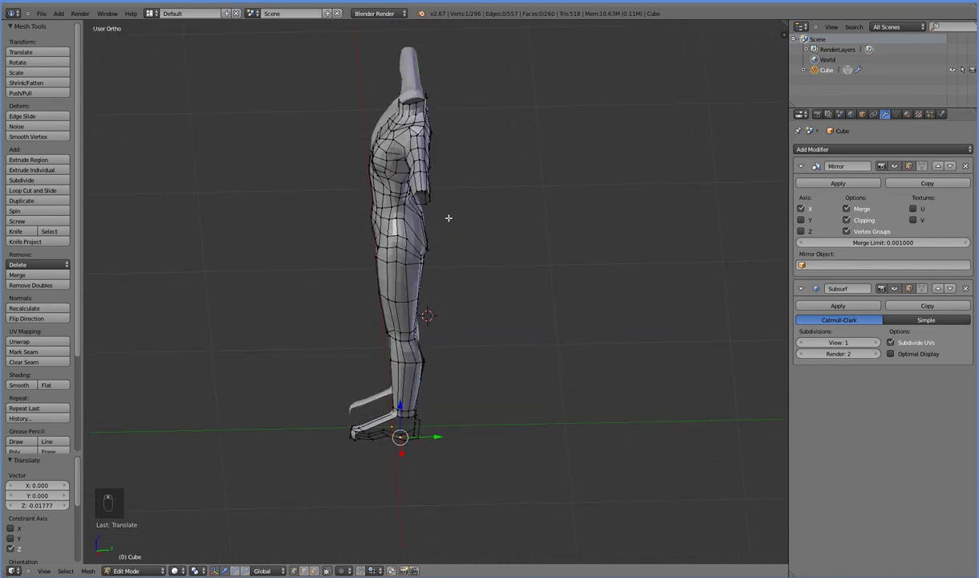
pyautogui.rightClick(413, 190)
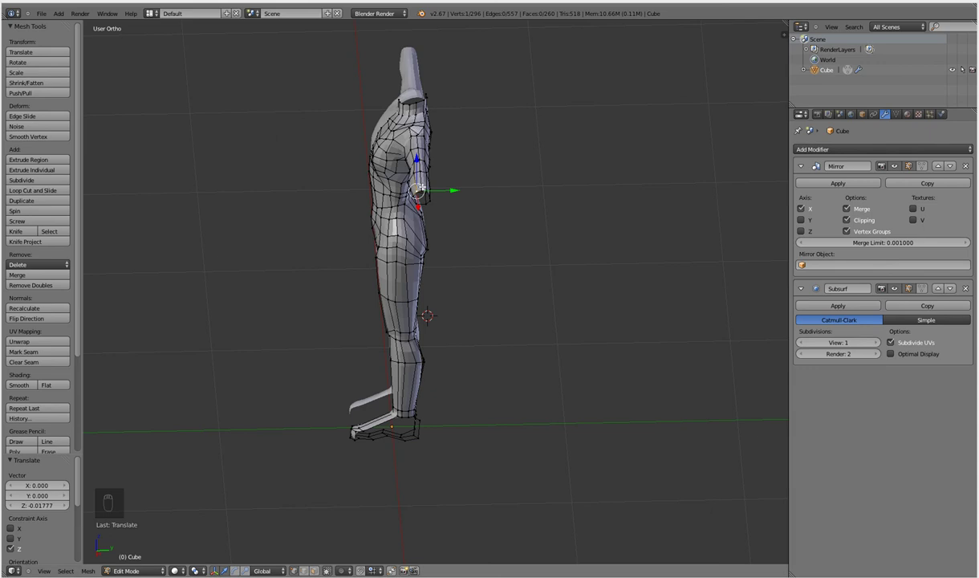
pyautogui.moveTo(420, 187); pyautogui.dragTo(423, 189, button='middle')
pyautogui.rightClick(425, 189)
pyautogui.rightClick(421, 190)
pyautogui.keyDown('shift'); pyautogui.rightClick(421, 191); pyautogui.keyUp('shift')
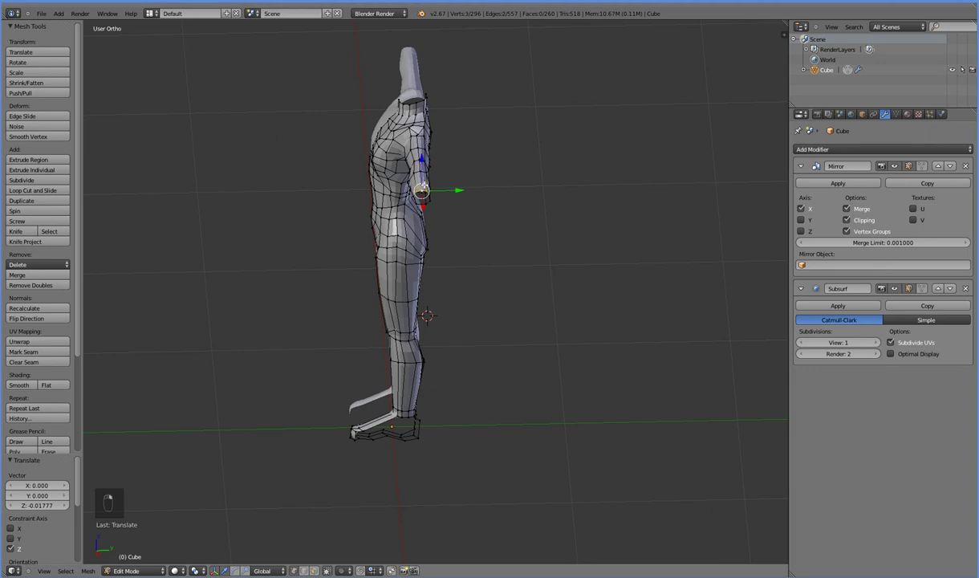
pyautogui.press('KP_1')
pyautogui.press('e')
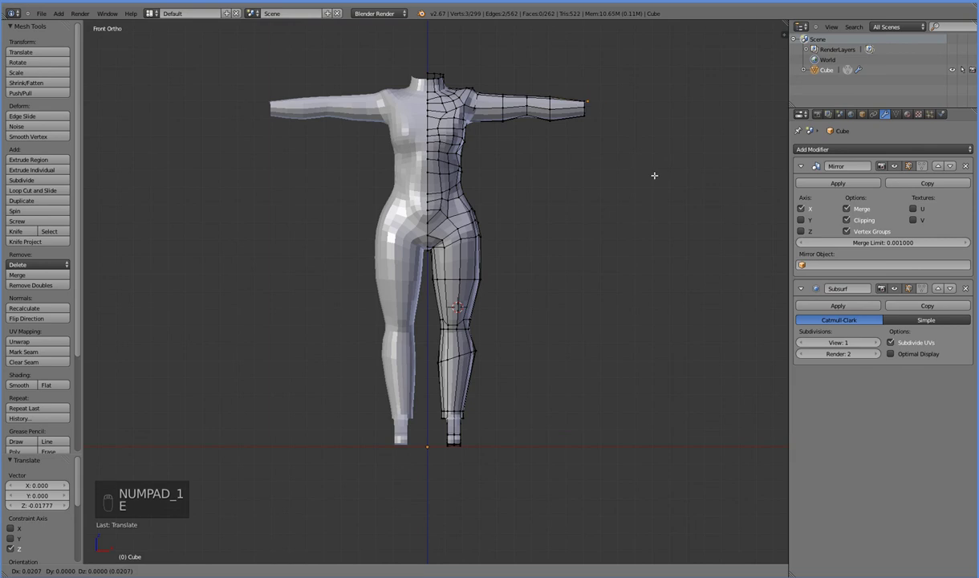
pyautogui.press('e')
pyautogui.click(675, 177)
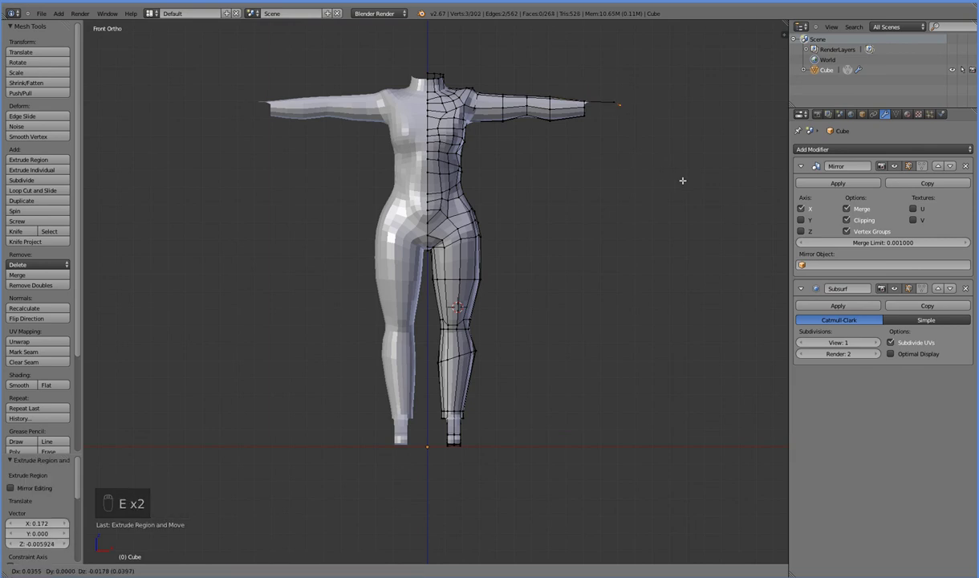
# Extrude the hand edge outward and downward in three segments to form the curved fingers up to the fingertips.
pyautogui.press('e')
pyautogui.click(690, 184)
pyautogui.press('e')
pyautogui.click(694, 195)
pyautogui.press('e')
pyautogui.click(692, 197)
# Extrude from the fingertips back along the underside of the hand, with a final palm segment of about 0.113 toward the wrist.
pyautogui.press('e')
pyautogui.click(687, 194)
pyautogui.press('e')
pyautogui.click(677, 184)
pyautogui.press('e')
pyautogui.click(667, 178)
pyautogui.press('e')
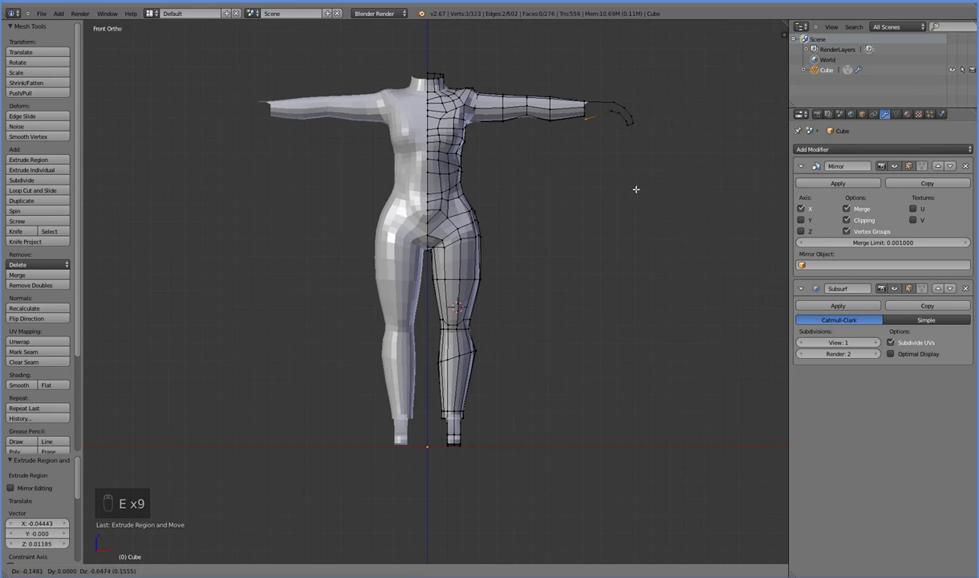
pyautogui.click(641, 187)
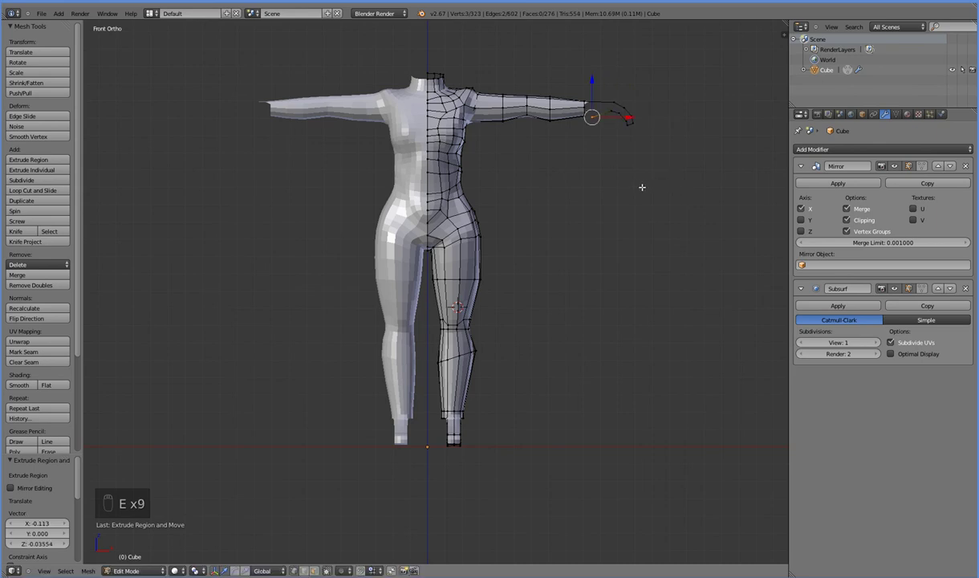
# Extrude the palm's side edge about 0.024 outward and 0.039 down and scale it to 0.425 as the thumb base.
pyautogui.rightClick(593, 118)
pyautogui.press('e')
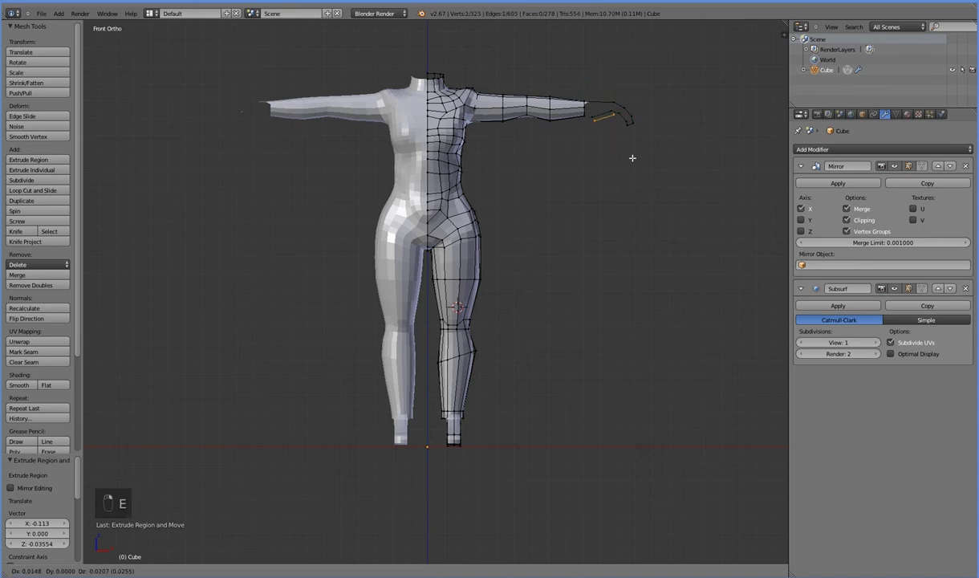
pyautogui.click(626, 164)
pyautogui.press('s')
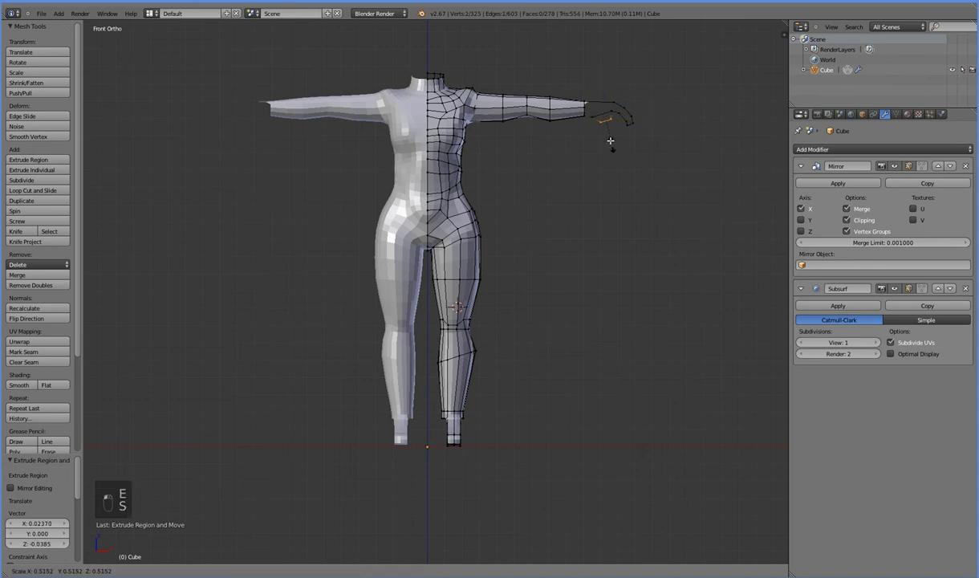
pyautogui.click(608, 140)
# Select the front edge of the neck opening and extrude it about 0.136 forward in the side view as the jaw's underside.
pyautogui.moveTo(453, 266); pyautogui.dragTo(494, 274, button='middle')
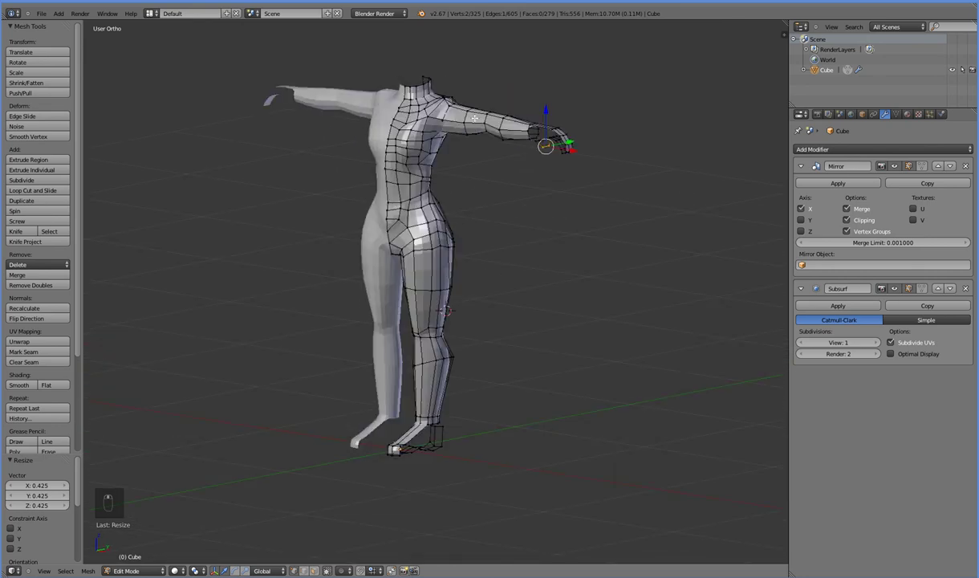
pyautogui.rightClick(387, 82)
pyautogui.press('KP_3')
pyautogui.keyDown('shift'); pyautogui.moveTo(407, 68); pyautogui.dragTo(407, 73, button='middle'); pyautogui.keyUp('shift')
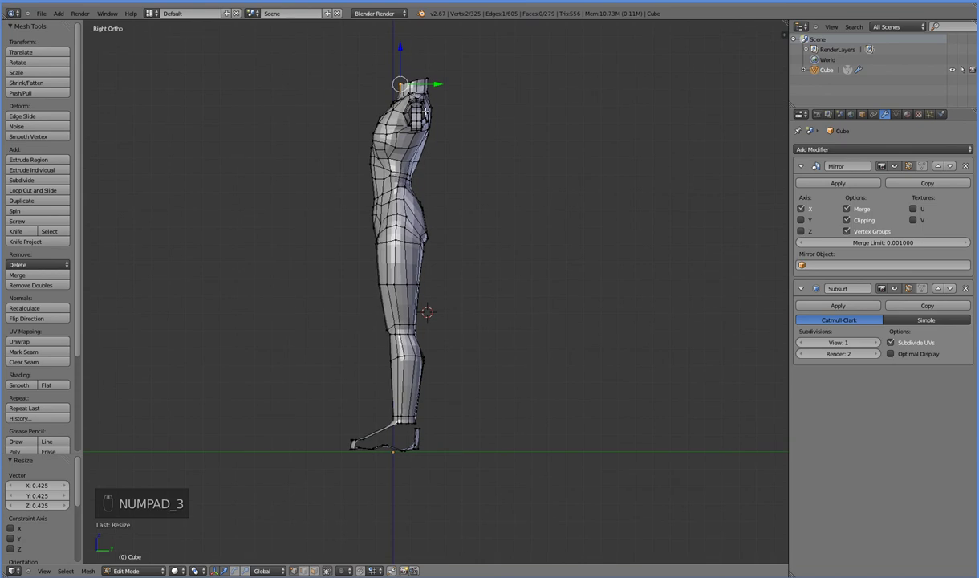
pyautogui.keyDown('shift'); pyautogui.moveTo(433, 130); pyautogui.dragTo(469, 223, button='middle'); pyautogui.keyUp('shift')
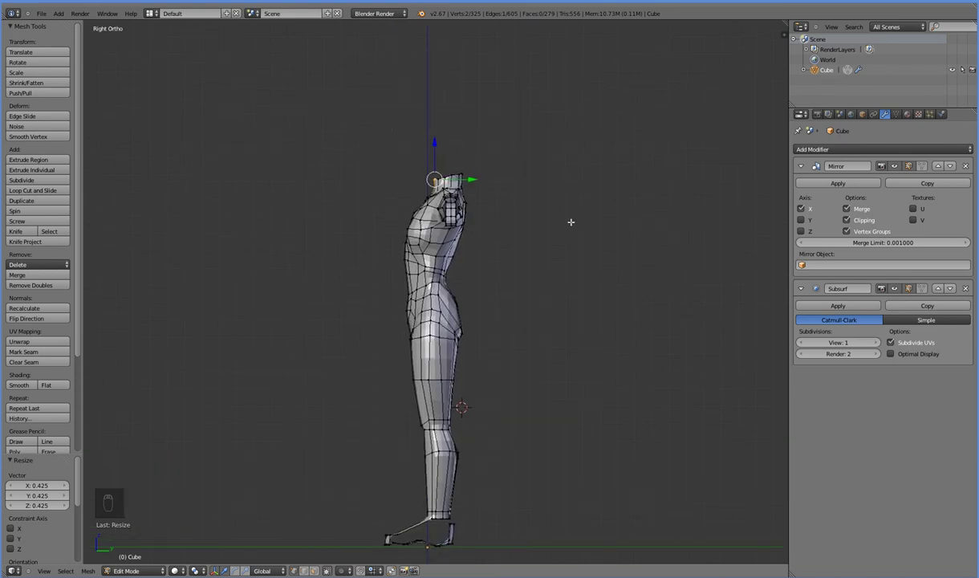
pyautogui.press('e')
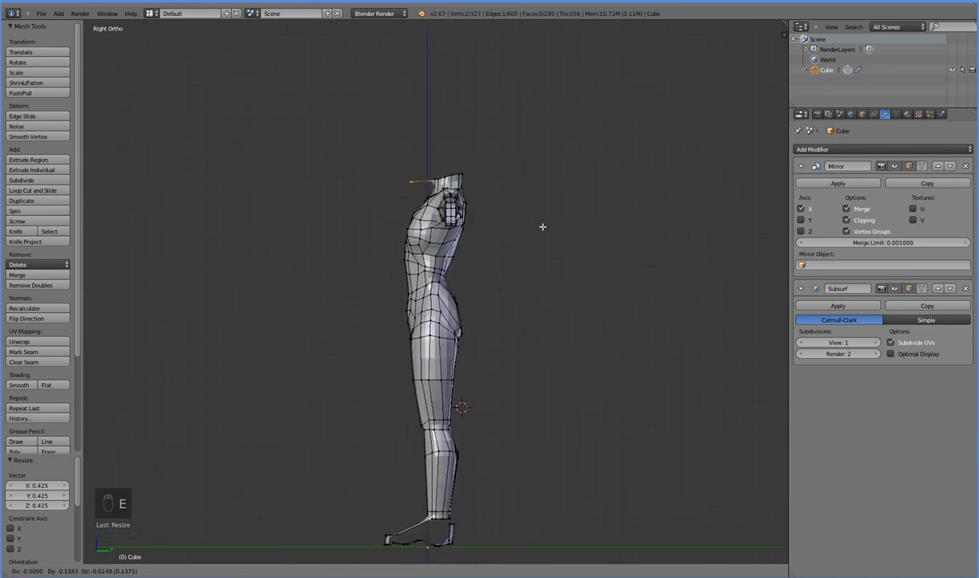
pyautogui.click(541, 226)
# Extrude the jaw edge up to the chin and continue it upward as the face, with a face segment about 0.19 high.
pyautogui.press('e')
pyautogui.click(530, 207)
pyautogui.press('e')
pyautogui.click(536, 168)
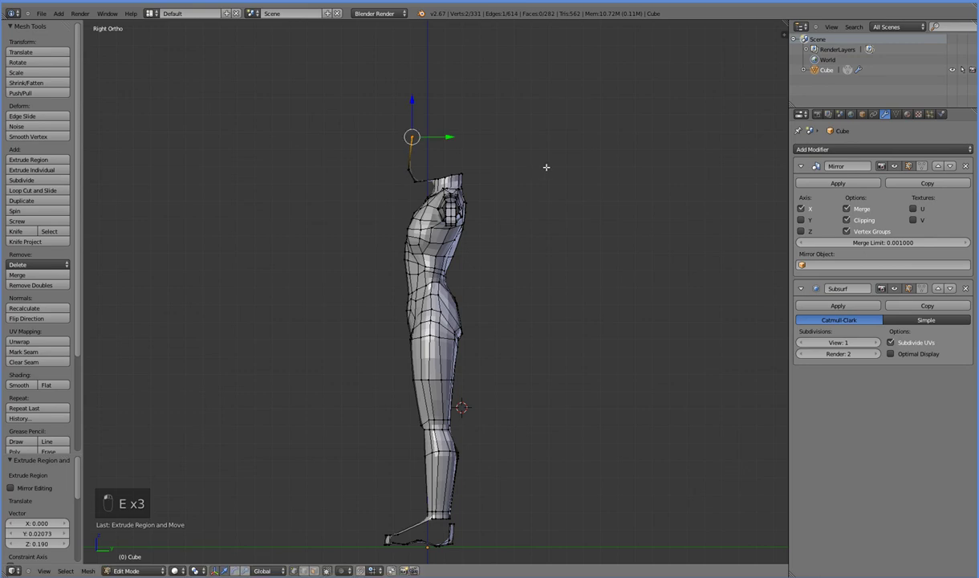
# Extrude the forehead edge about 0.261 back and 0.074 up over the crown, and about 0.062 back and 0.201 down the back of the head.
pyautogui.press('e')
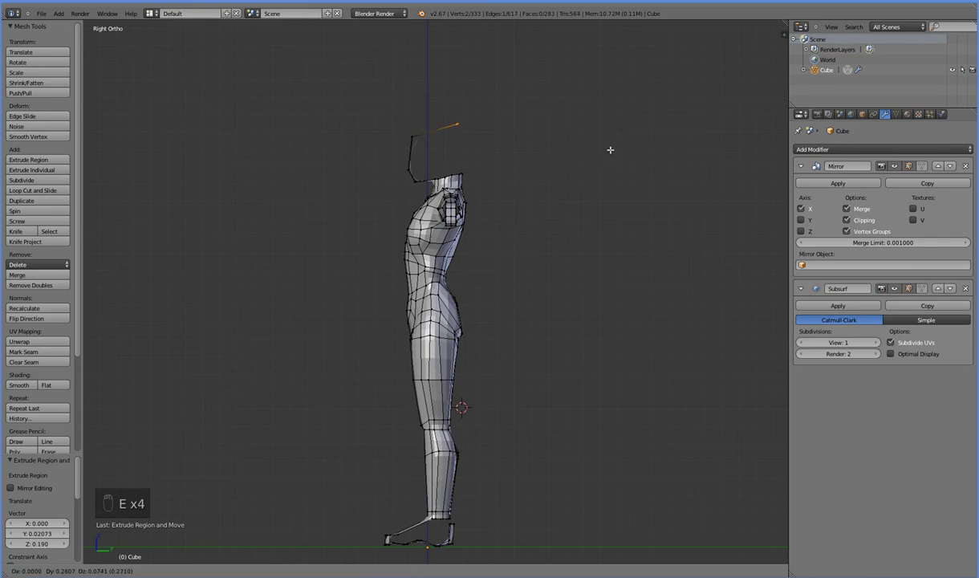
pyautogui.click(610, 151)
pyautogui.press('e')
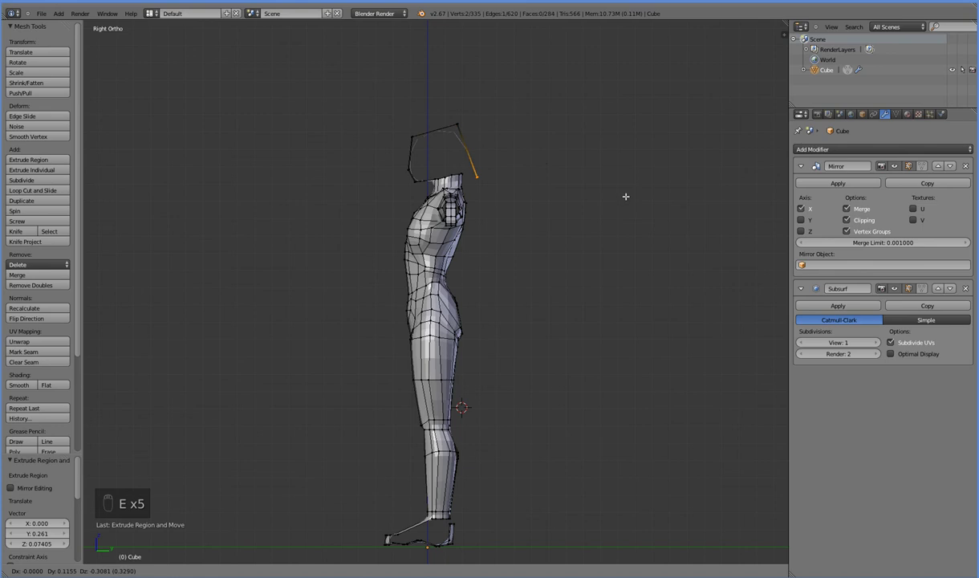
pyautogui.click(620, 186)
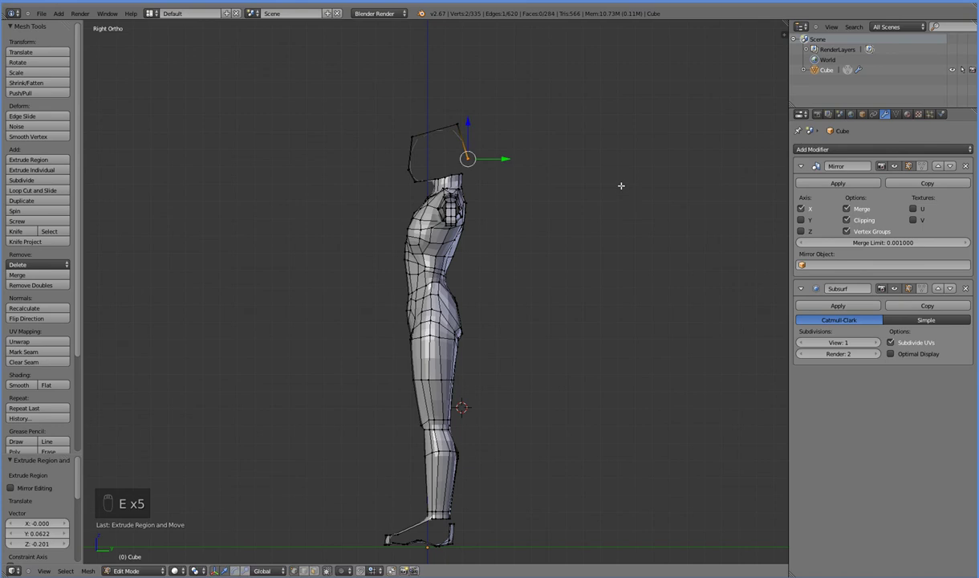
# Shift the chin and lower-face points of the head profile slightly backward.
pyautogui.rightClick(422, 178)
pyautogui.press('a')
pyautogui.press('b')
pyautogui.moveTo(382, 155); pyautogui.dragTo(430, 166)
pyautogui.press('a')
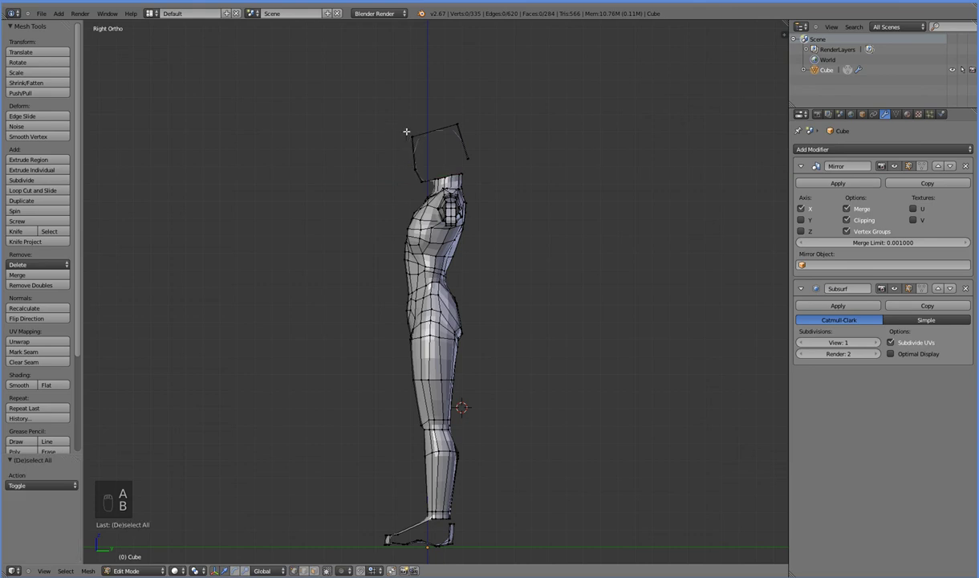
# Raise the forehead corner of the head profile slightly and move it about 0.062 backward.
pyautogui.press('b')
pyautogui.moveTo(388, 125); pyautogui.dragTo(415, 145)
pyautogui.moveTo(411, 102); pyautogui.dragTo(412, 95)
pyautogui.moveTo(442, 131); pyautogui.dragTo(468, 133)
# Select the outer edge of the head strip from face to back and extrude it about 0.064 sideways and 0.045 back.
pyautogui.moveTo(459, 257); pyautogui.dragTo(392, 284, button='middle')
pyautogui.scroll(2, 393, 284)
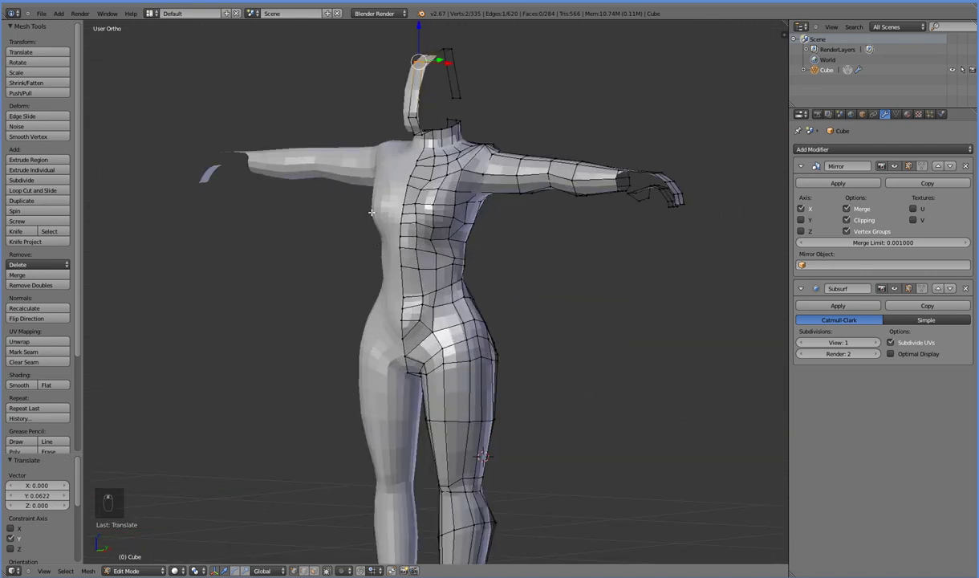
pyautogui.rightClick(421, 113)
pyautogui.keyDown('shift'); pyautogui.rightClick(426, 64); pyautogui.keyUp('shift')
pyautogui.keyDown('shift'); pyautogui.rightClick(451, 54); pyautogui.keyUp('shift')
pyautogui.keyDown('shift'); pyautogui.rightClick(458, 116); pyautogui.keyUp('shift')
pyautogui.hotkey('ctrl', 'z')
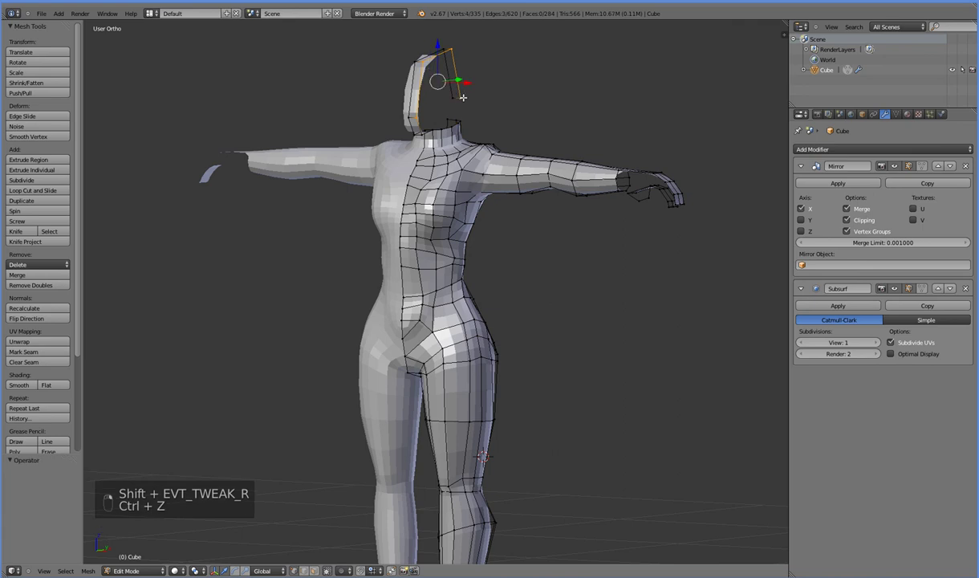
pyautogui.press('e')
pyautogui.click(479, 107)
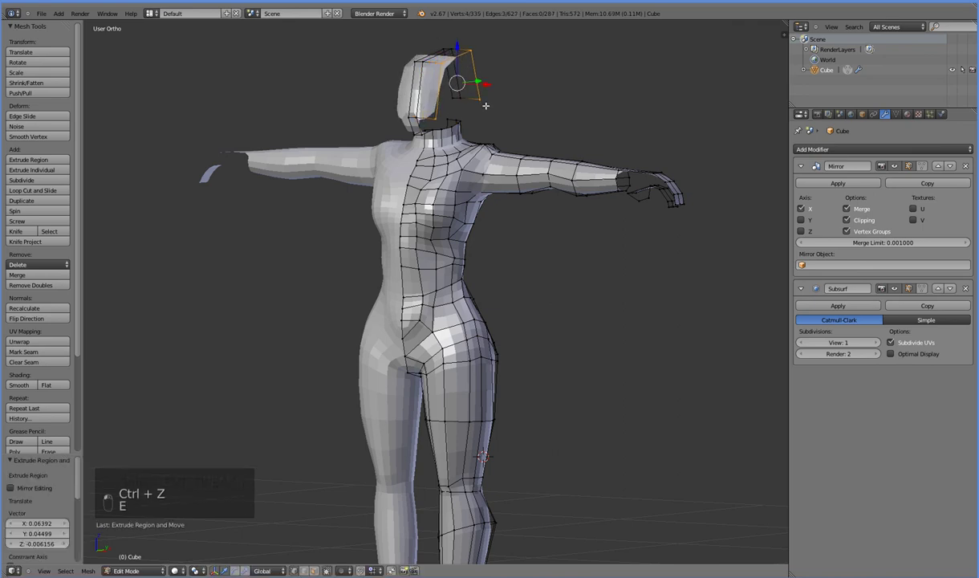
# Scale the extruded side edge of the head to about 0.714 and lower it by about 0.019.
pyautogui.press('s')
pyautogui.click(477, 121)
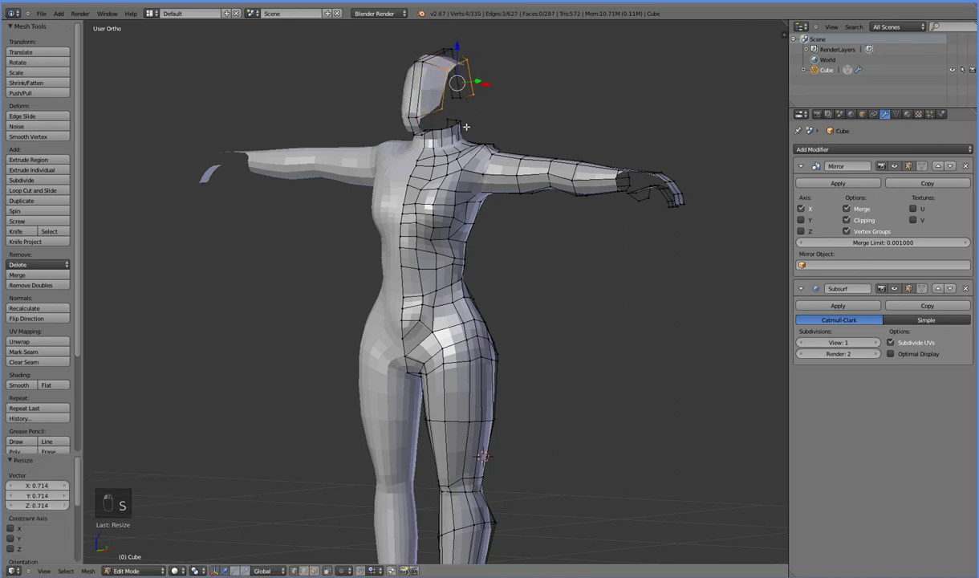
pyautogui.moveTo(479, 123); pyautogui.dragTo(485, 91, button='middle')
pyautogui.moveTo(485, 91); pyautogui.dragTo(465, 62)
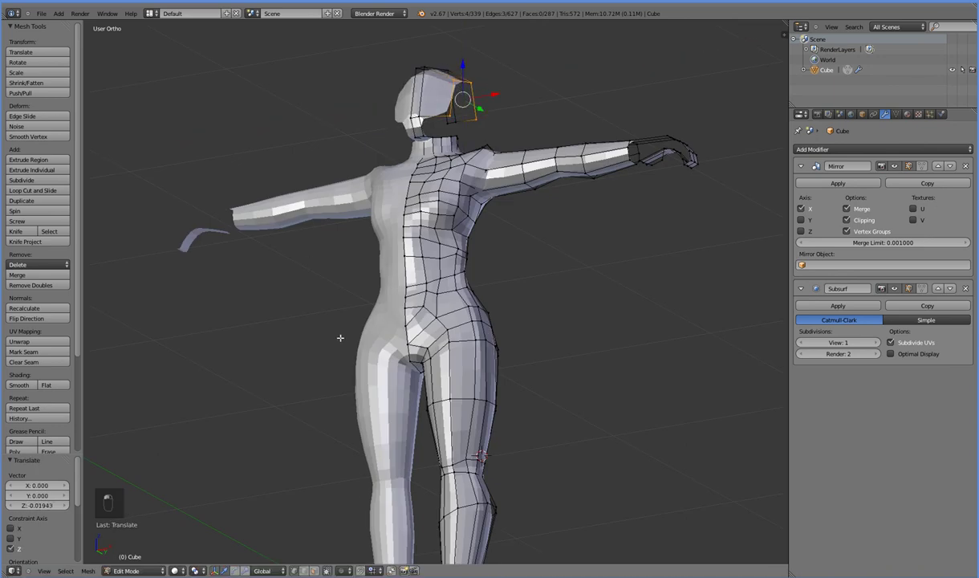
# Switch the body to Object Mode and apply smooth shading to it.
pyautogui.moveTo(356, 363); pyautogui.dragTo(406, 409, button='middle')
pyautogui.scroll(-2, 355, 373)
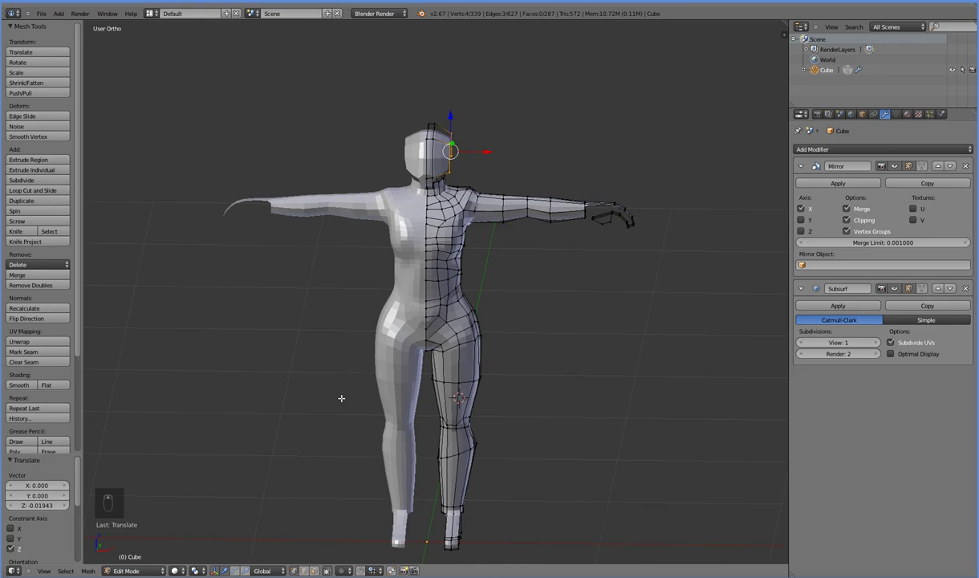
pyautogui.moveTo(339, 412); pyautogui.dragTo(325, 402, button='middle')
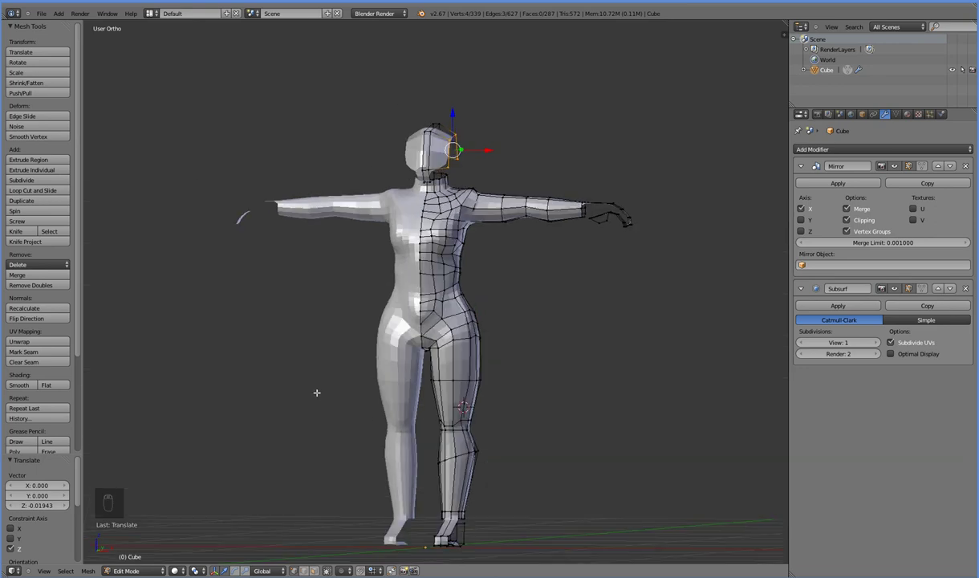
pyautogui.scroll(-1, 324, 399)
pyautogui.press('Tab')
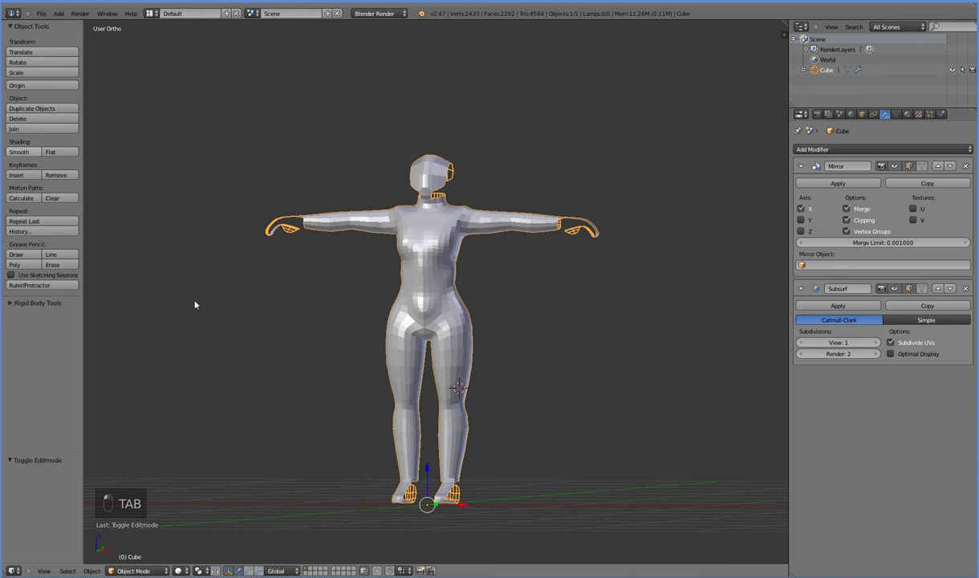
pyautogui.click(19, 152)
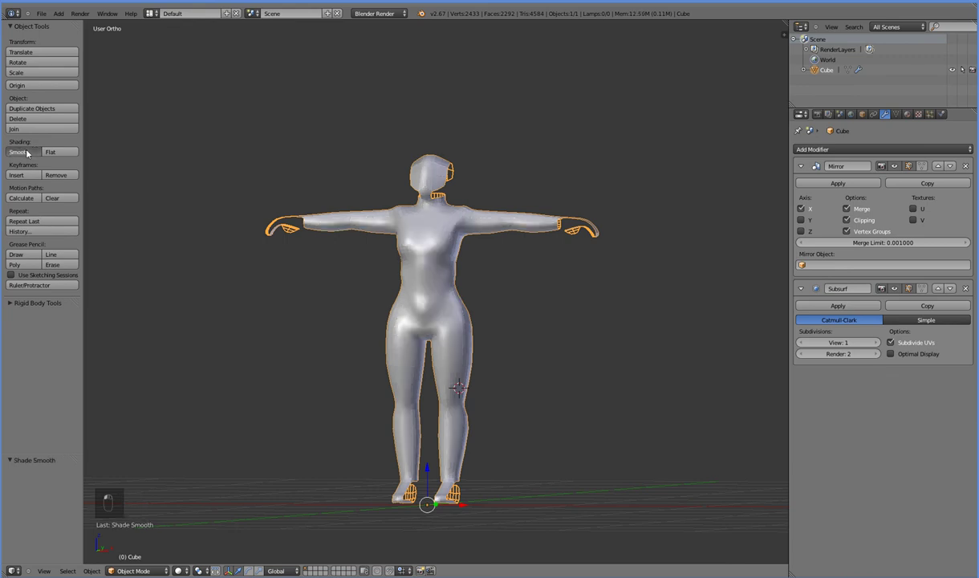
# In Edit Mode, select the centre-line vertices of the lower back and move them about 0.017 forward along Y.
pyautogui.moveTo(307, 418); pyautogui.dragTo(368, 415, button='middle')
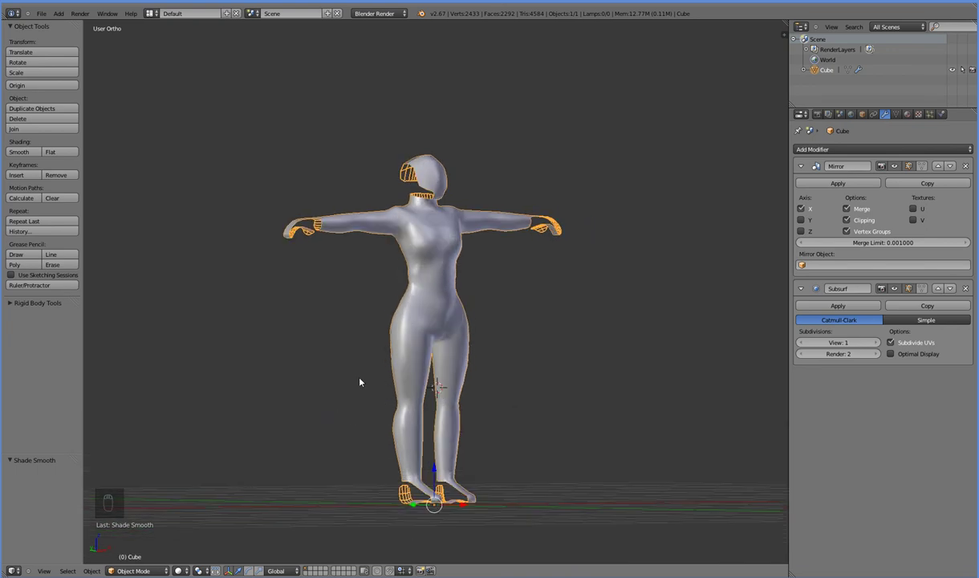
pyautogui.moveTo(322, 388); pyautogui.dragTo(374, 345, button='middle')
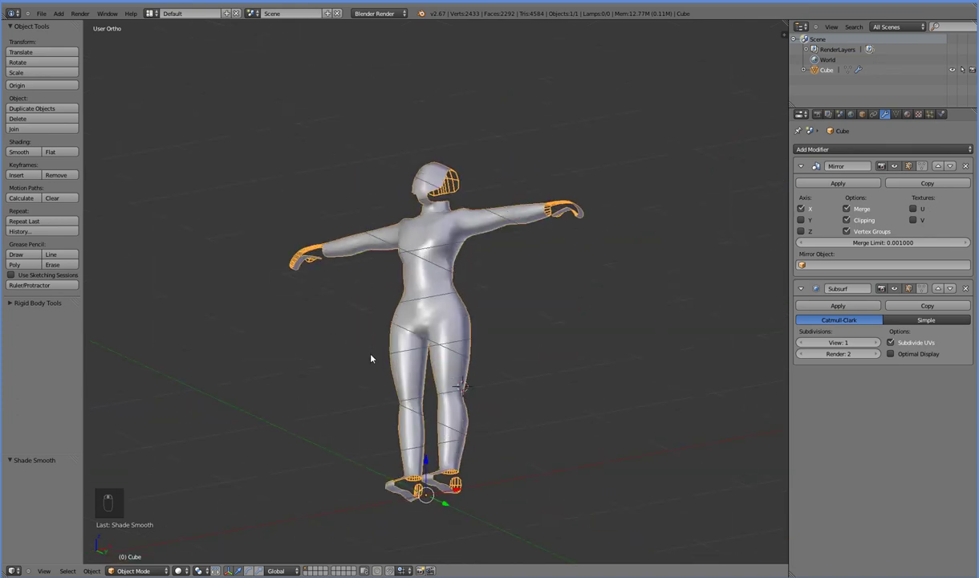
pyautogui.moveTo(286, 386); pyautogui.dragTo(293, 376, button='middle')
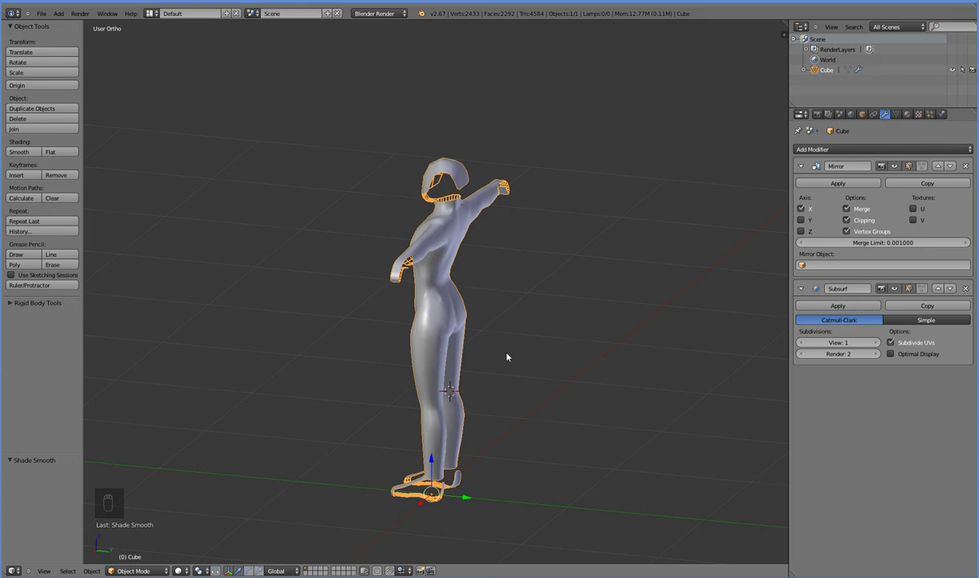
pyautogui.moveTo(492, 369); pyautogui.dragTo(396, 344, button='middle')
pyautogui.scroll(3, 405, 300)
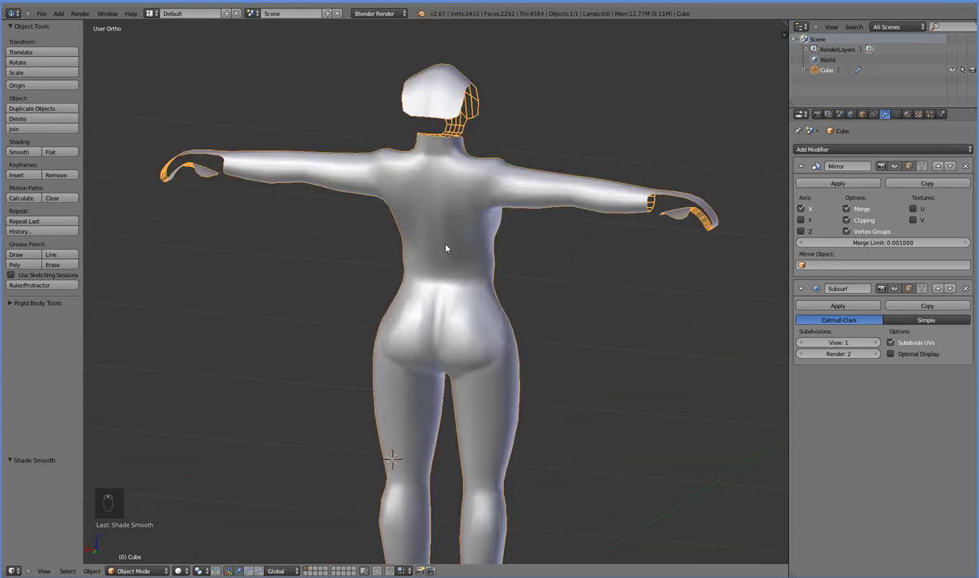
pyautogui.press('Tab')
pyautogui.rightClick(429, 272)
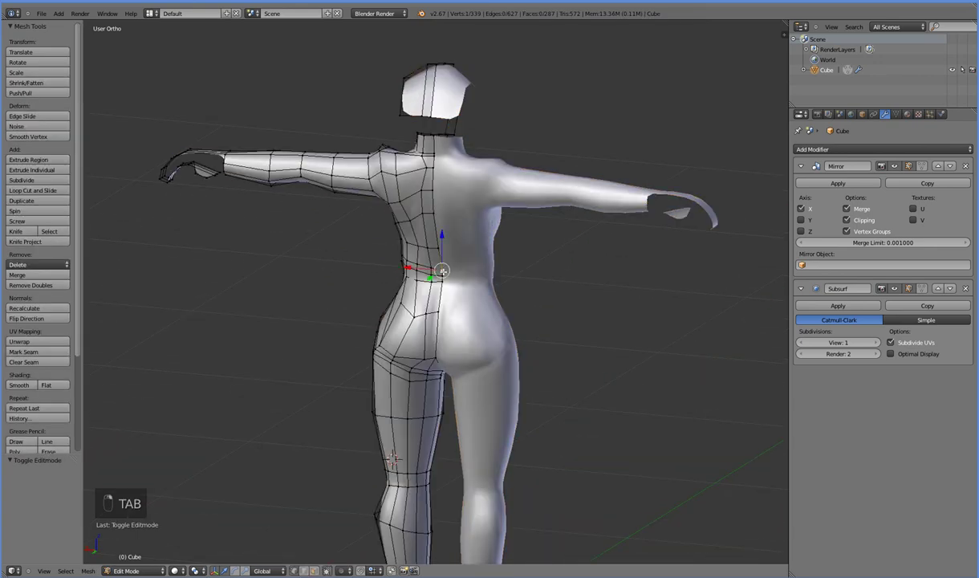
pyautogui.keyDown('shift'); pyautogui.rightClick(436, 247); pyautogui.keyUp('shift')
pyautogui.keyDown('shift'); pyautogui.rightClick(431, 222); pyautogui.keyUp('shift')
pyautogui.moveTo(426, 257); pyautogui.dragTo(429, 262)
pyautogui.click(428, 262)
# Select the centre-line vertices of the upper back and push them slightly forward along Y.
pyautogui.rightClick(431, 191)
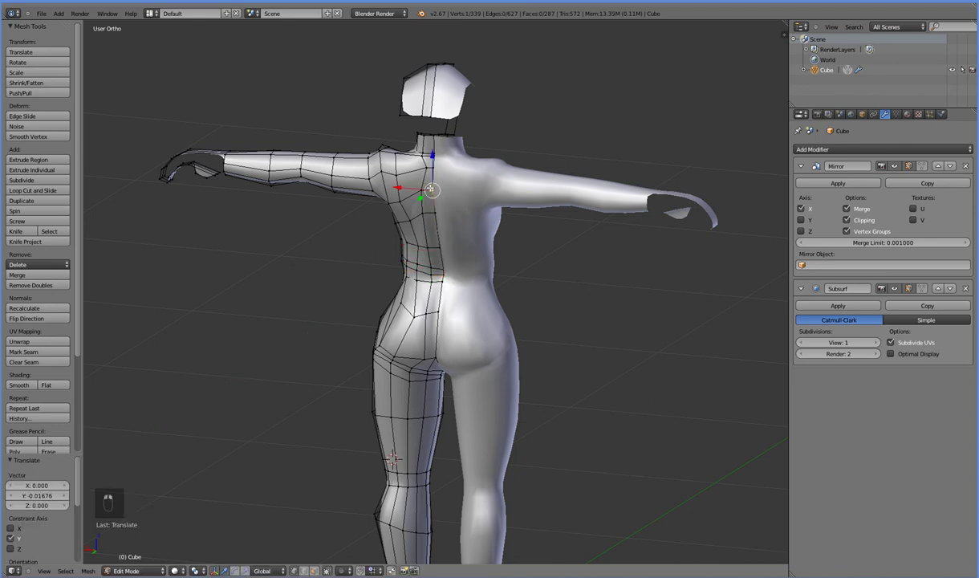
pyautogui.keyDown('shift'); pyautogui.rightClick(433, 167); pyautogui.keyUp('shift')
pyautogui.moveTo(423, 186); pyautogui.dragTo(425, 184)
# Move the centre vertex above the buttocks about 0.013 forward and the waist's centre vertex about 0.007 backward along Y.
pyautogui.rightClick(435, 313)
pyautogui.moveTo(424, 319); pyautogui.dragTo(427, 318)
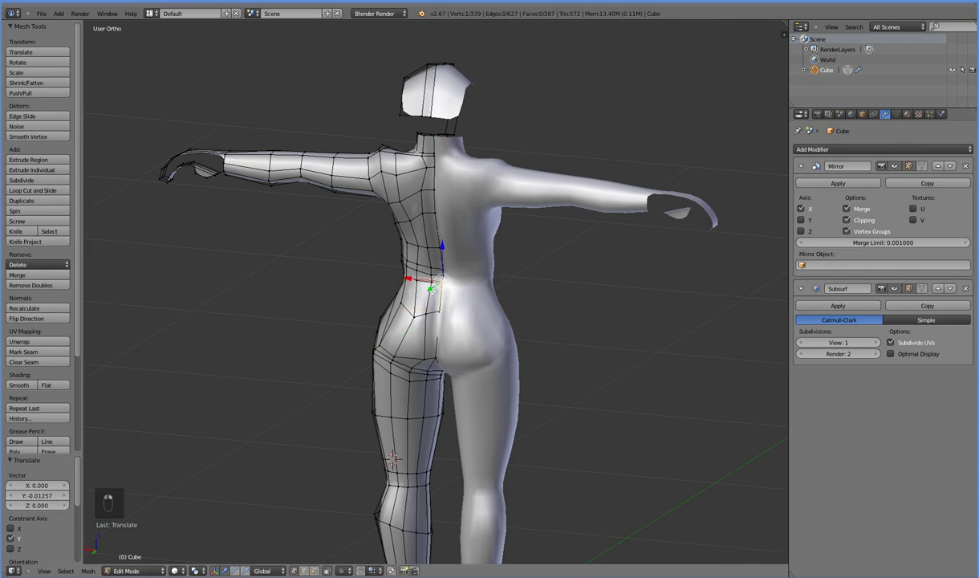
pyautogui.press('g')
pyautogui.press('y')
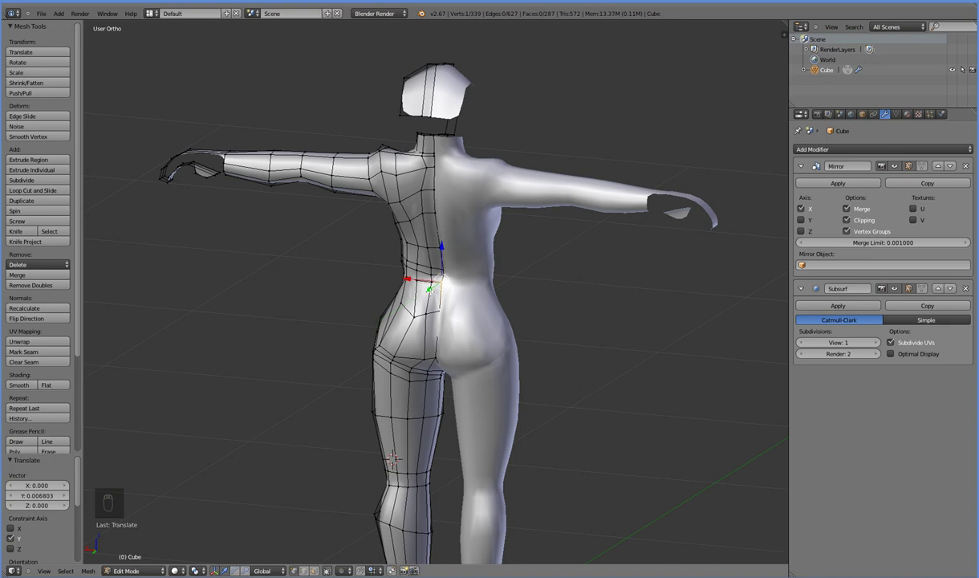
# Lower the back centre vertex at the waist by about 0.05 and move it about 0.043 backward along Y.
pyautogui.press('Tab')
pyautogui.moveTo(324, 415); pyautogui.dragTo(427, 304, button='middle')
pyautogui.press('Tab')
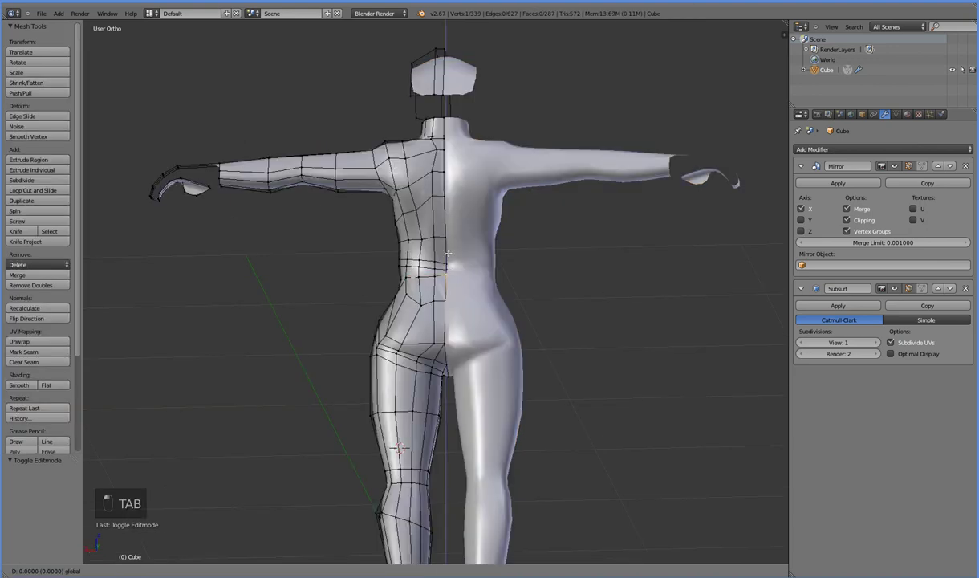
pyautogui.moveTo(447, 242); pyautogui.dragTo(442, 306)
pyautogui.moveTo(433, 327); pyautogui.dragTo(437, 332, button='middle')
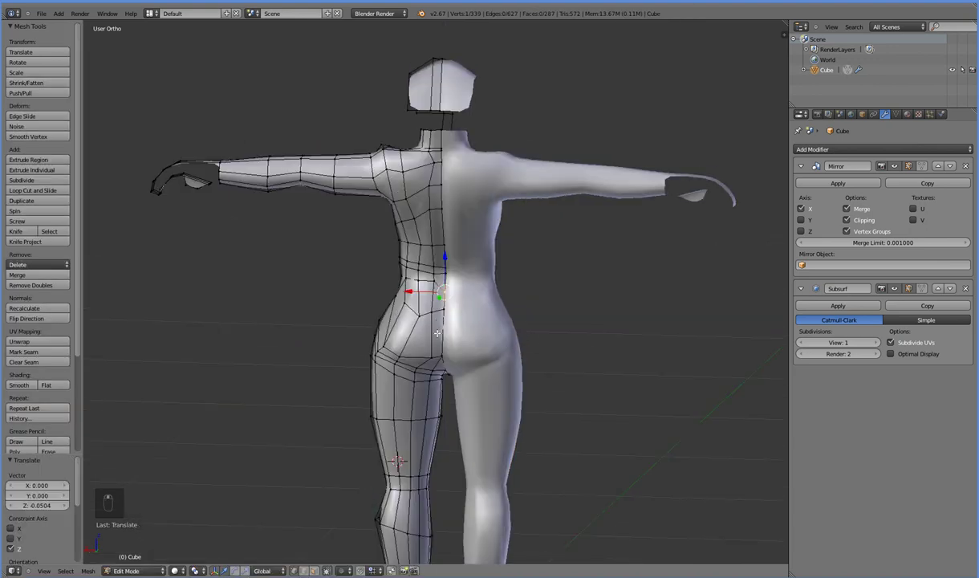
pyautogui.press('g')
pyautogui.press('y')
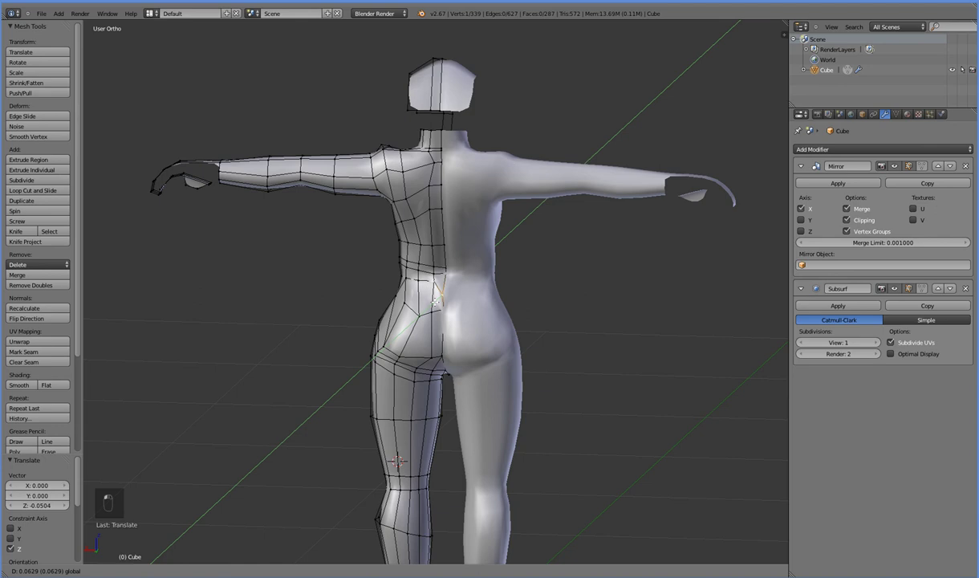
pyautogui.click(439, 303)
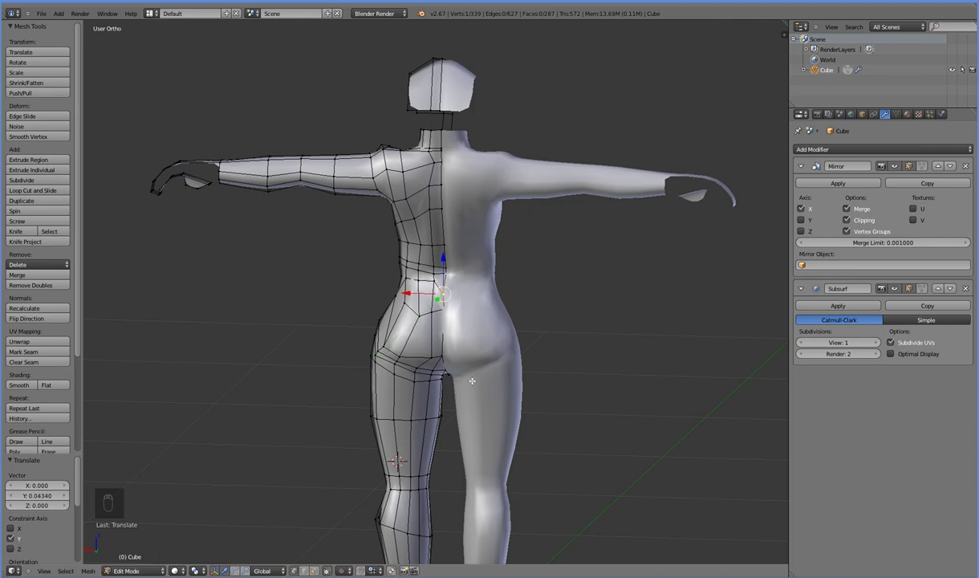
# Move the vertex pairs beside the spine on the upper back and waist toward the centre line along X, by about 0.026.
pyautogui.press('Tab')
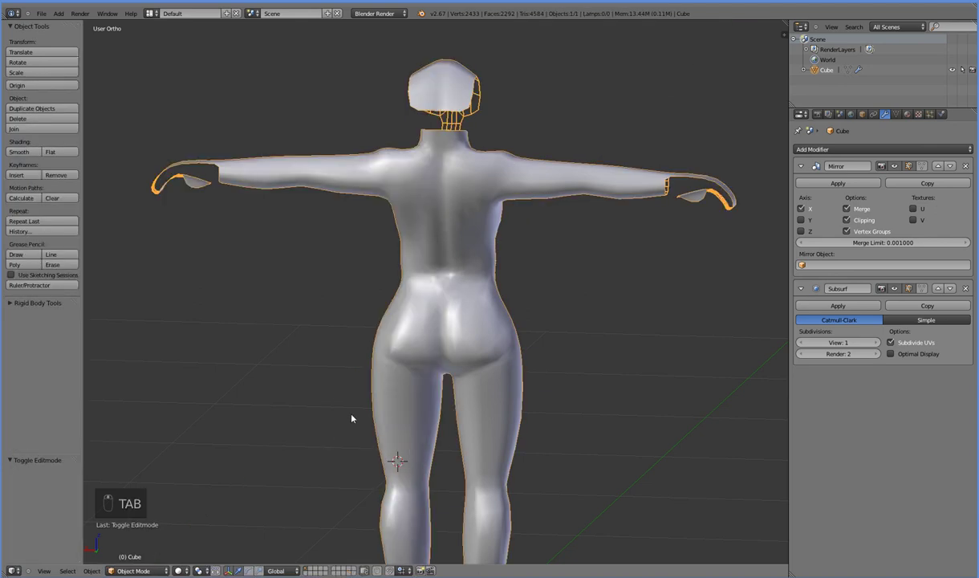
pyautogui.moveTo(380, 393); pyautogui.dragTo(422, 290, button='middle')
pyautogui.press('Tab')
pyautogui.press('Tab')
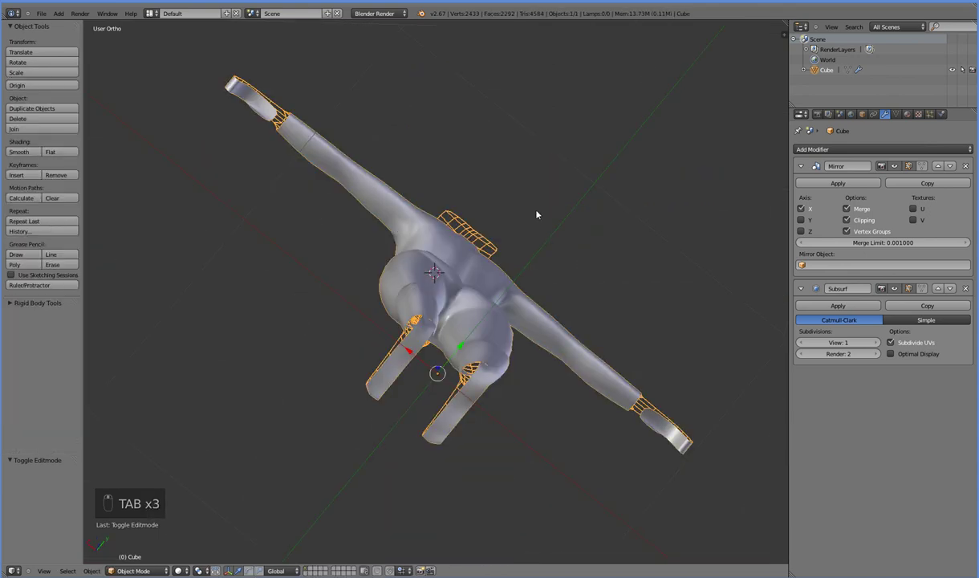
pyautogui.moveTo(537, 214); pyautogui.dragTo(508, 291, button='middle')
pyautogui.press('Tab')
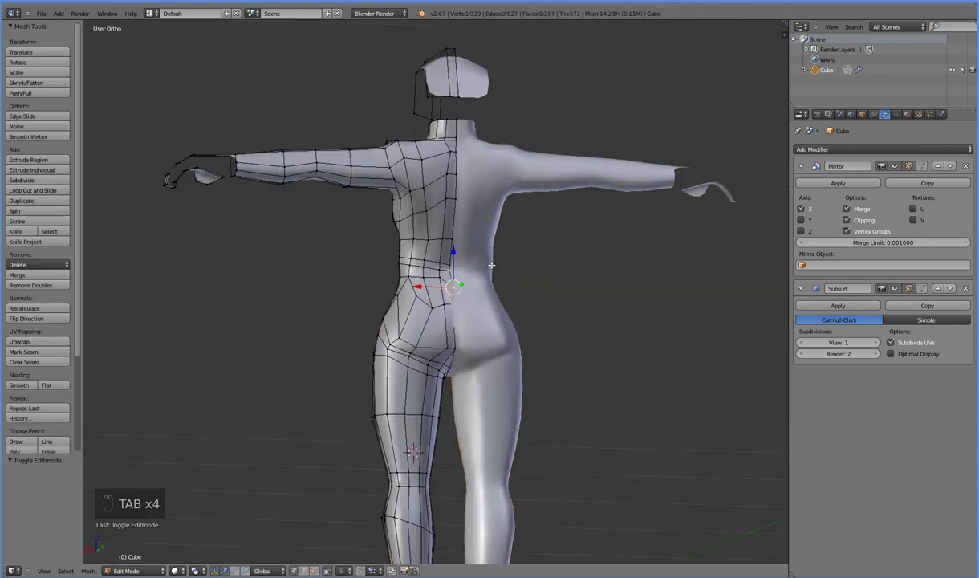
pyautogui.rightClick(447, 173)
pyautogui.keyDown('shift'); pyautogui.rightClick(443, 195); pyautogui.keyUp('shift')
pyautogui.moveTo(412, 187); pyautogui.dragTo(419, 189)
pyautogui.rightClick(443, 240)
pyautogui.keyDown('shift'); pyautogui.rightClick(440, 260); pyautogui.keyUp('shift')
# Select the centre-line vertices from the lower back to the waist and move them about 0.009 backward along Y.
pyautogui.rightClick(451, 239)
pyautogui.keyDown('shift'); pyautogui.rightClick(449, 264); pyautogui.keyUp('shift')
pyautogui.moveTo(536, 302); pyautogui.dragTo(479, 282, button='middle')
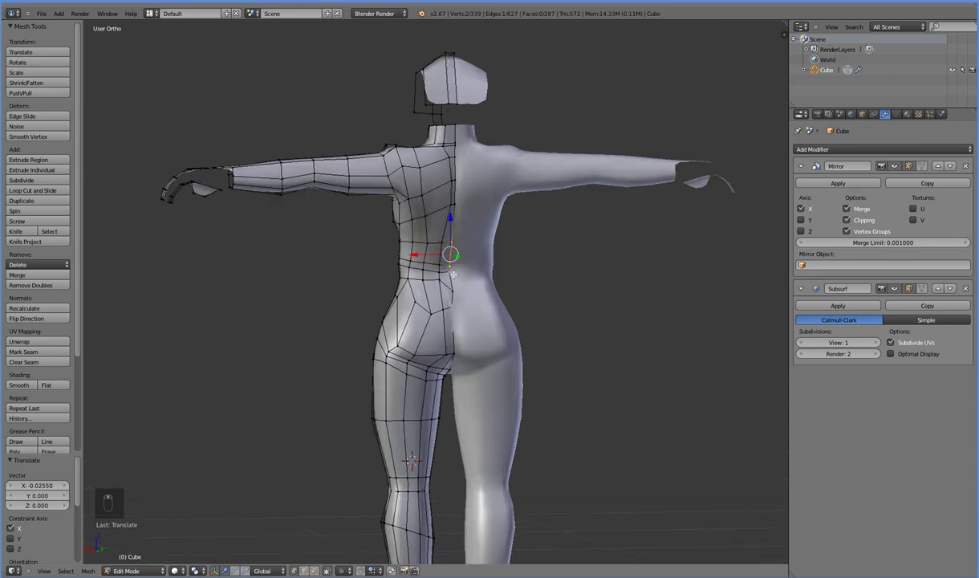
pyautogui.press('g')
pyautogui.press('y')
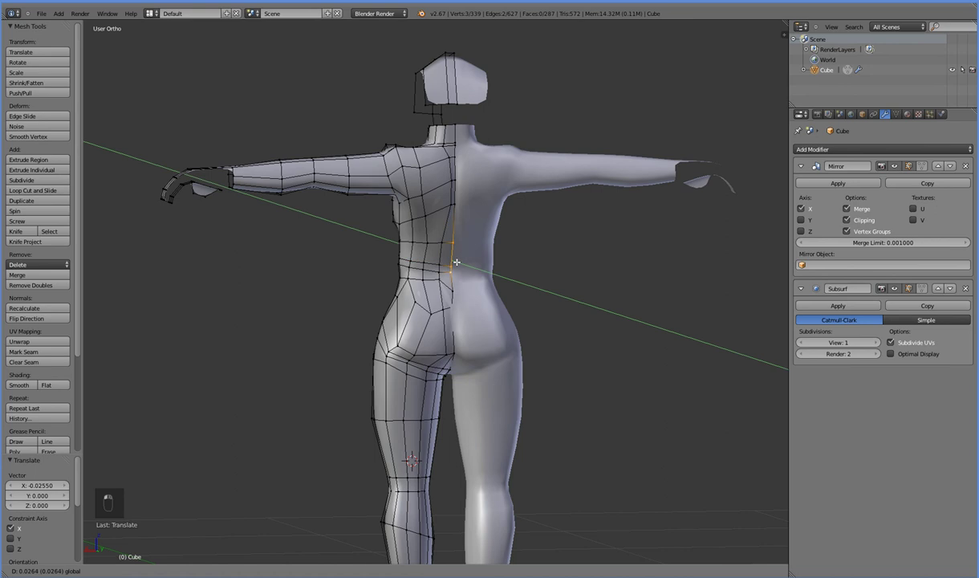
pyautogui.click(455, 262)
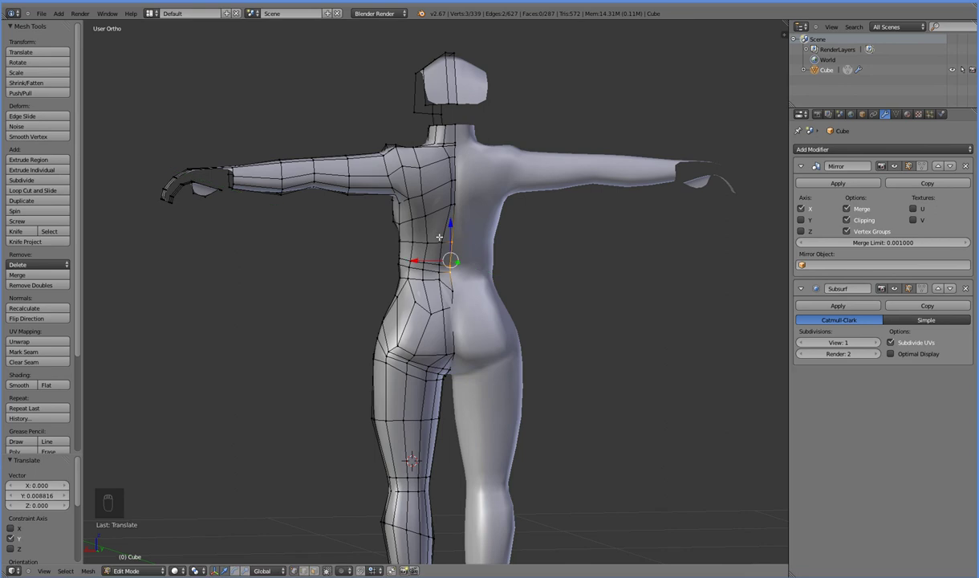
# Lower the back vertex beside the spine below the shoulder blade slightly and shift it toward the centre line.
pyautogui.rightClick(425, 217)
pyautogui.moveTo(427, 184); pyautogui.dragTo(427, 188)
pyautogui.moveTo(394, 219); pyautogui.dragTo(399, 220)
pyautogui.click(400, 220)
# Check the smoothed back in Object Mode and return to Edit Mode with the centre vertex low between the buttocks selected.
pyautogui.press('Tab')
pyautogui.moveTo(543, 333); pyautogui.dragTo(501, 284, button='middle')
pyautogui.scroll(-2, 501, 284)
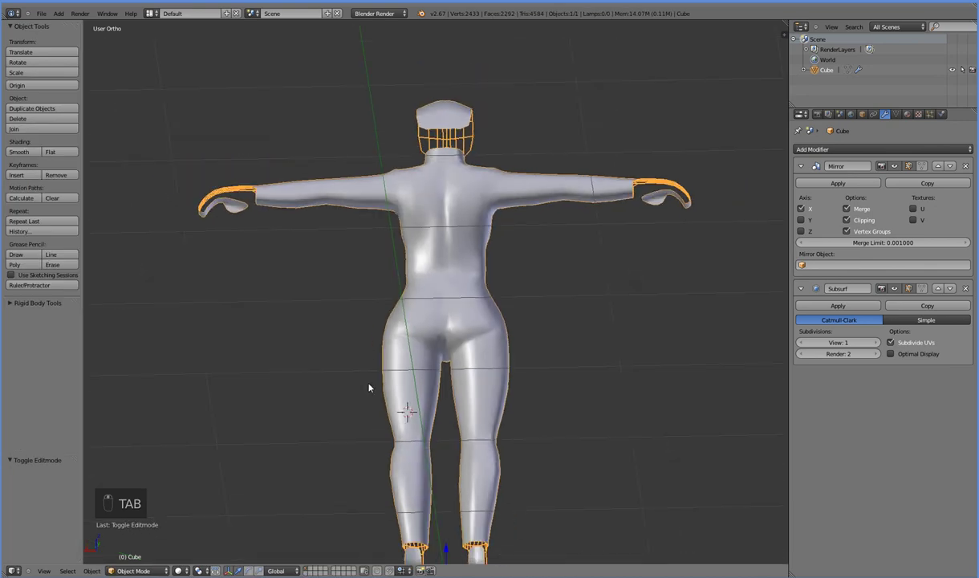
pyautogui.moveTo(360, 395); pyautogui.dragTo(478, 351, button='middle')
pyautogui.press('Tab')
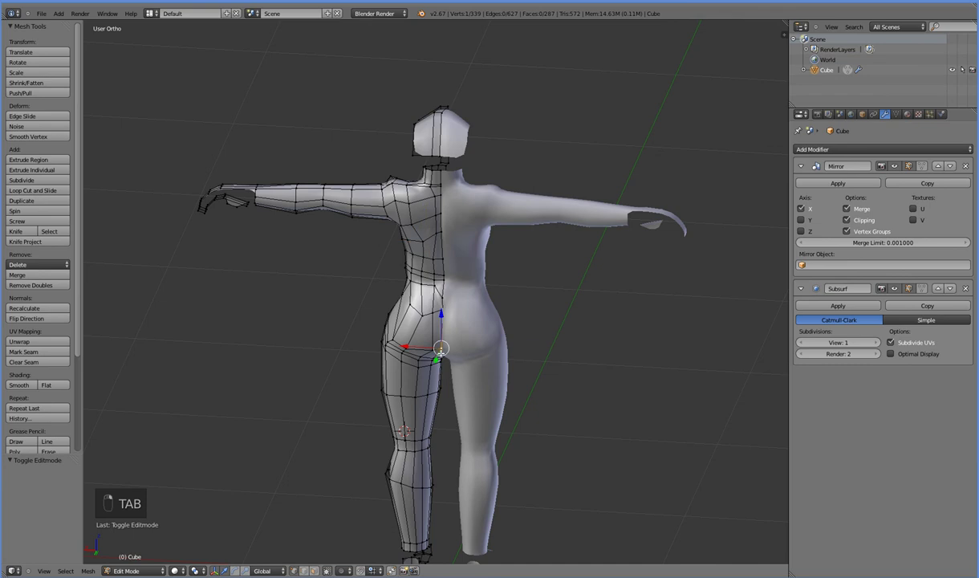